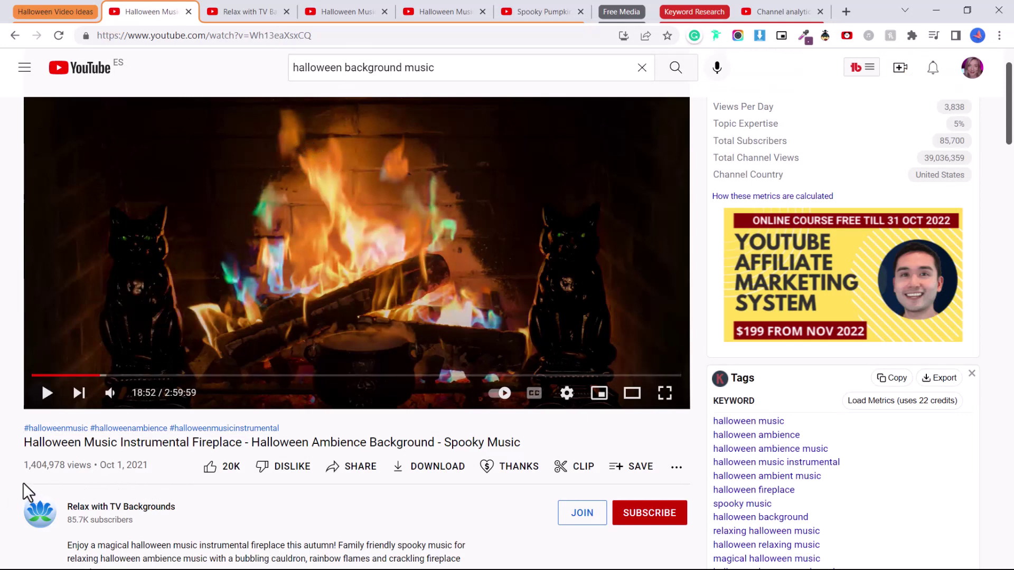
# Step: Switch to the Halloween Music - Haunted Realms of Halloween video and skip ahead to about 16:53 in the Full Moon chapter
pyautogui.hotkey('ctrl', 'Tab')
pyautogui.hotkey('ctrl', 'Tab')
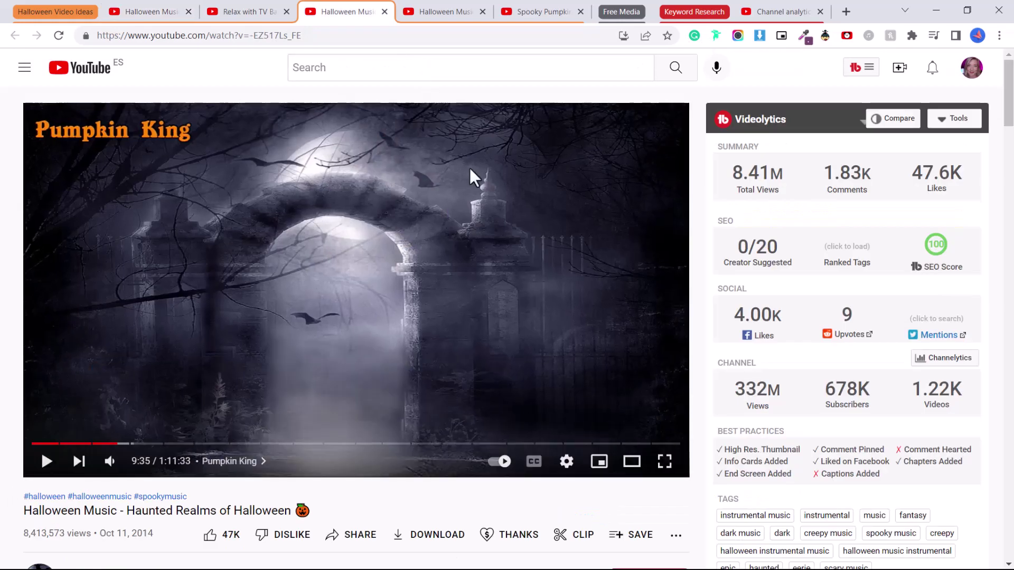
pyautogui.scroll(-1, 259, 296)
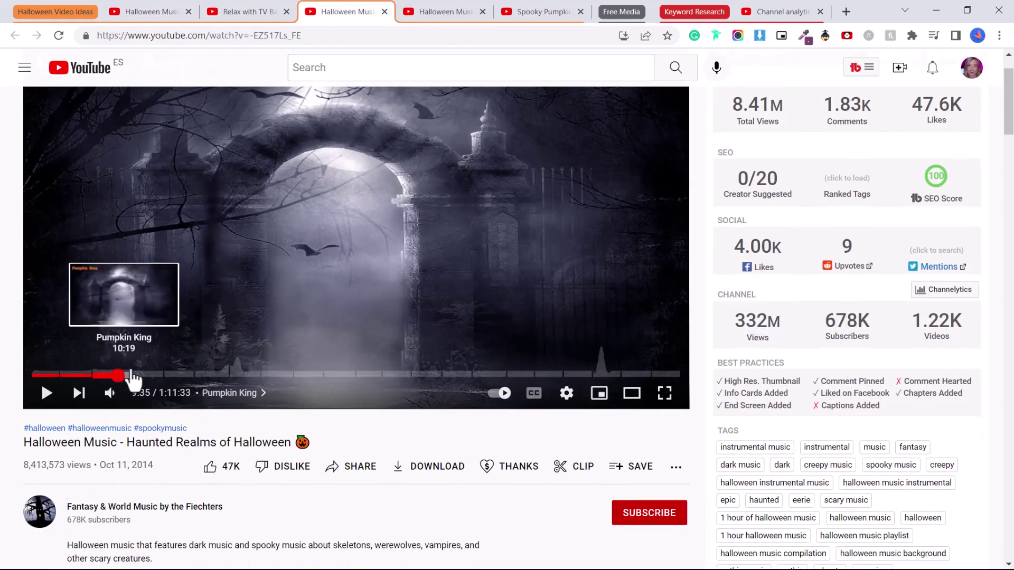
pyautogui.click(184, 375)
pyautogui.scroll(1, 248, 412)
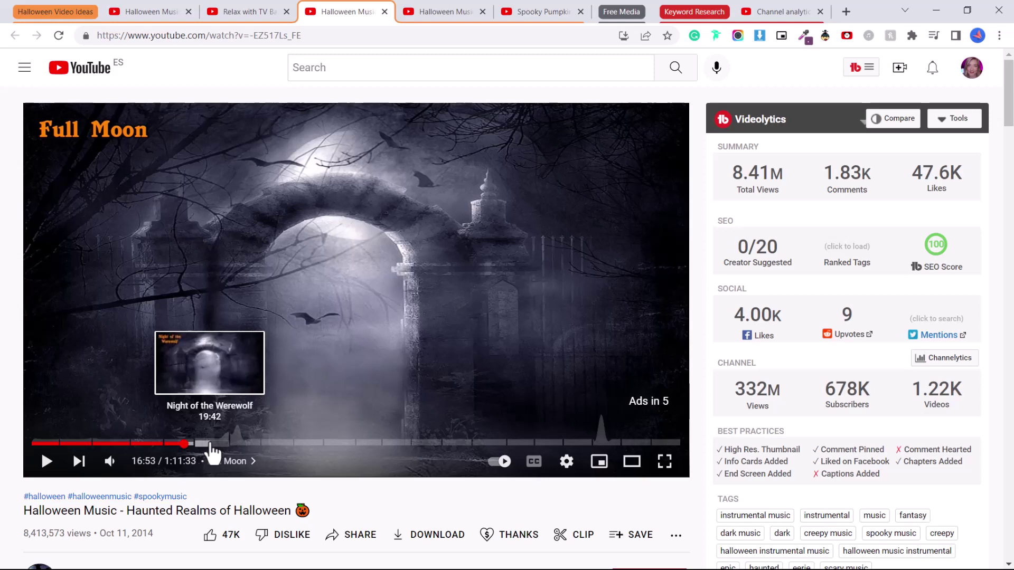
# Step: Close the Haunted Realms video and preview the Halloween Music Playlist Mix at about 24:21 and 29:32
pyautogui.hotkey('ctrl', 'w')
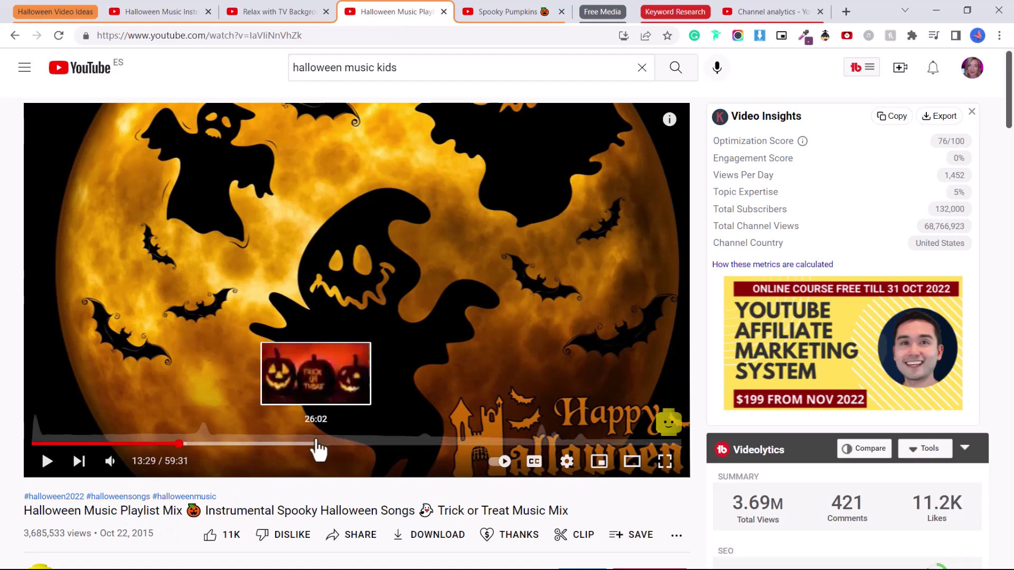
pyautogui.click(317, 444)
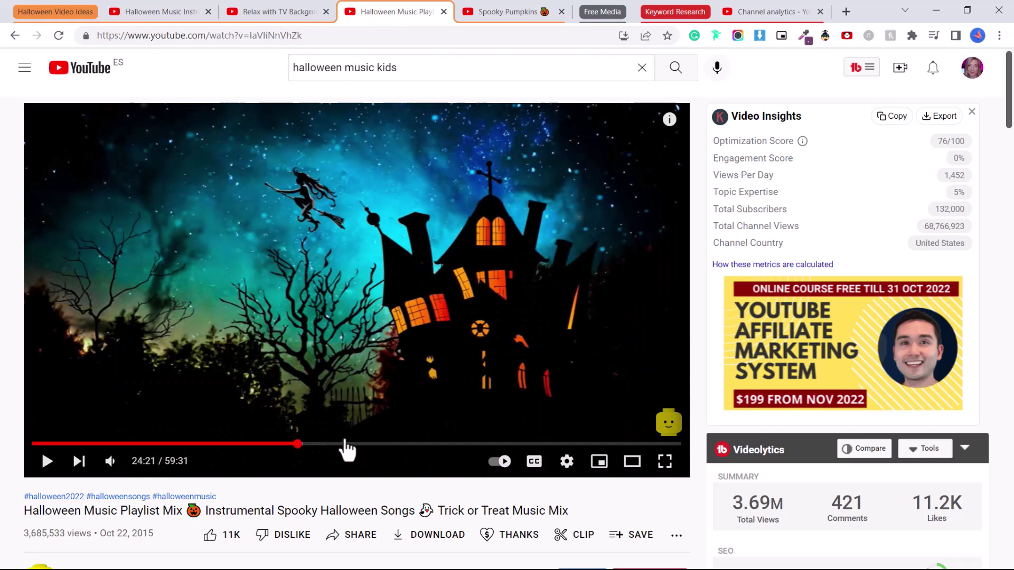
pyautogui.click(355, 445)
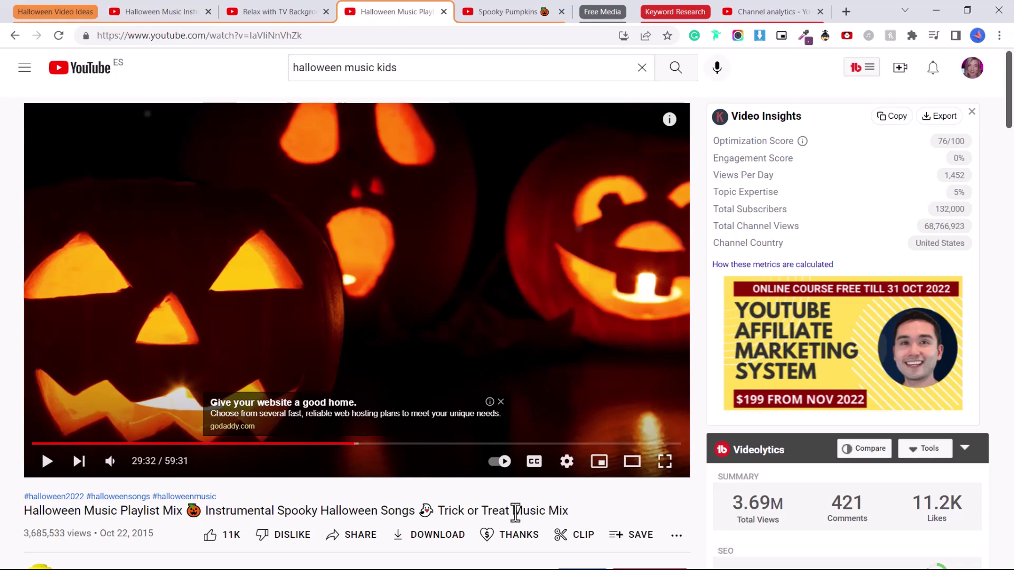
# Step: Switch to the Spooky Pumpkins Halloween ambience video and move playback to about 13:50
pyautogui.click(491, 13)
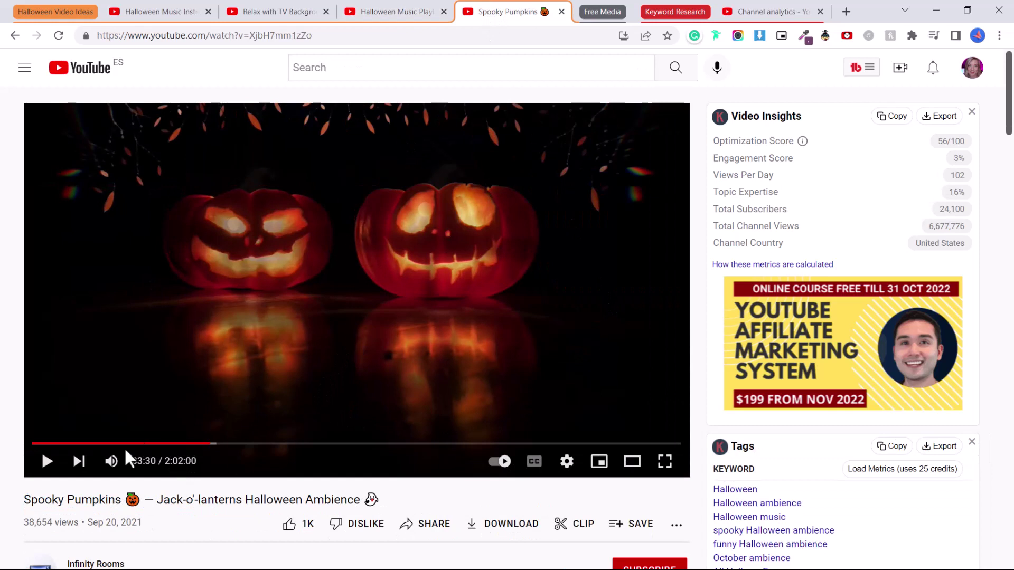
pyautogui.click(106, 444)
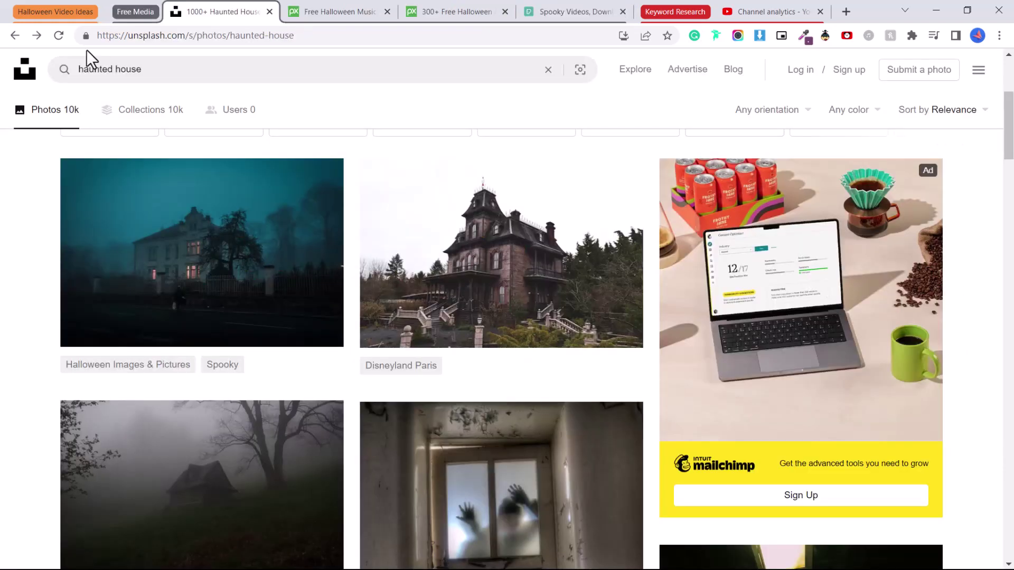
# Step: Search Unsplash for halloween photos and open the picture of two glowing jack-o'-lanterns
pyautogui.click(27, 80)
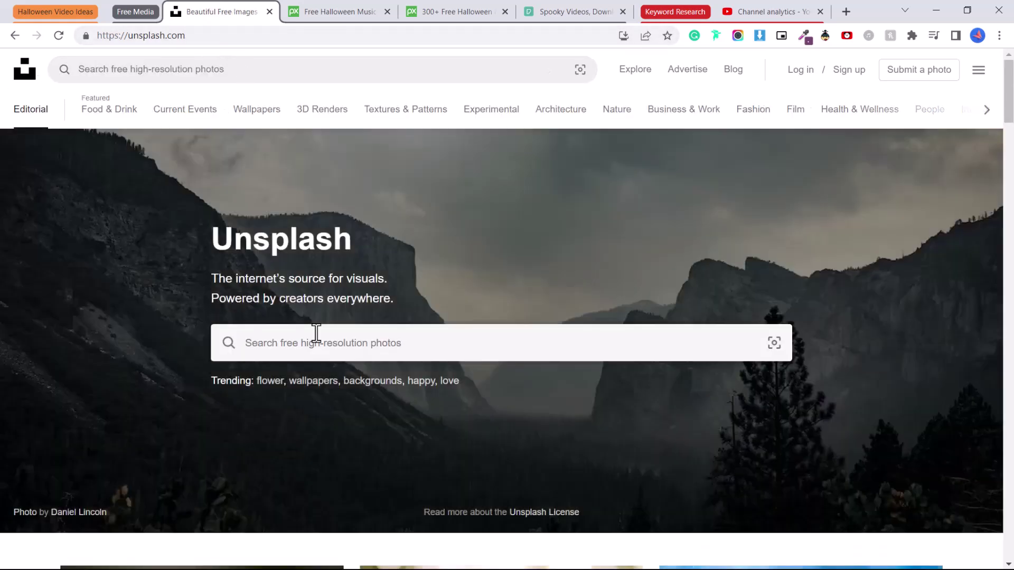
pyautogui.click(319, 342)
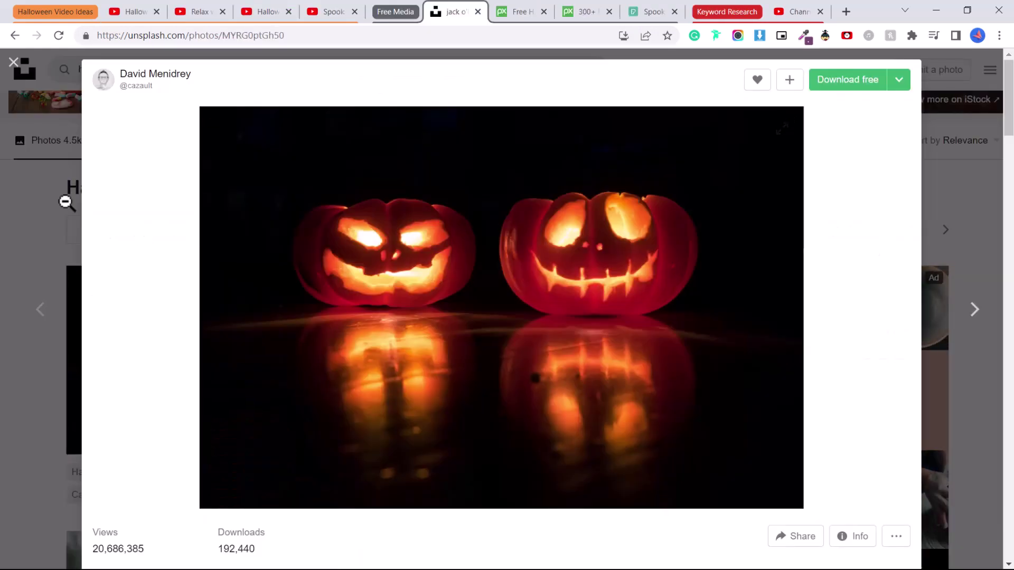
pyautogui.press('Escape')
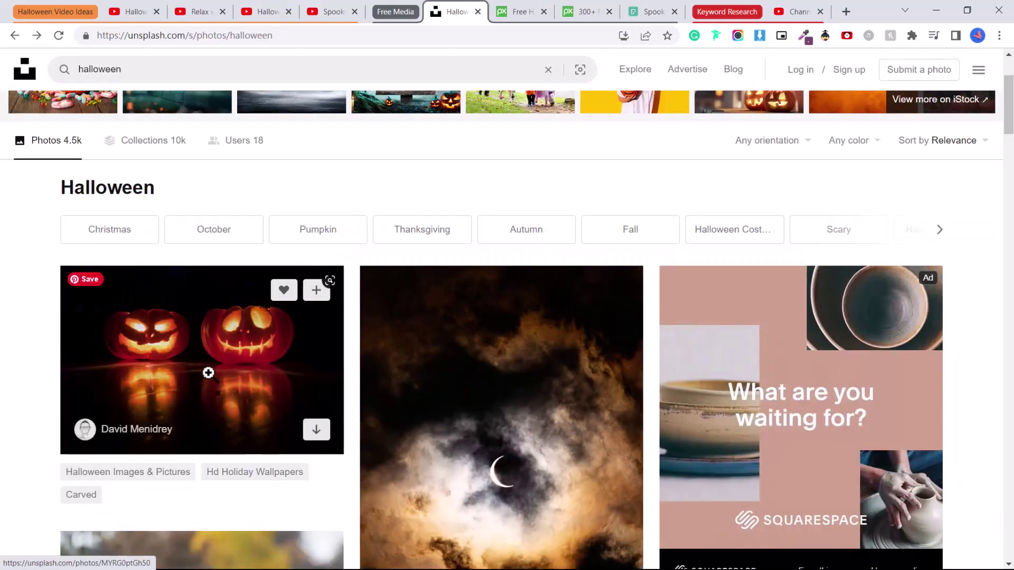
pyautogui.click(232, 378)
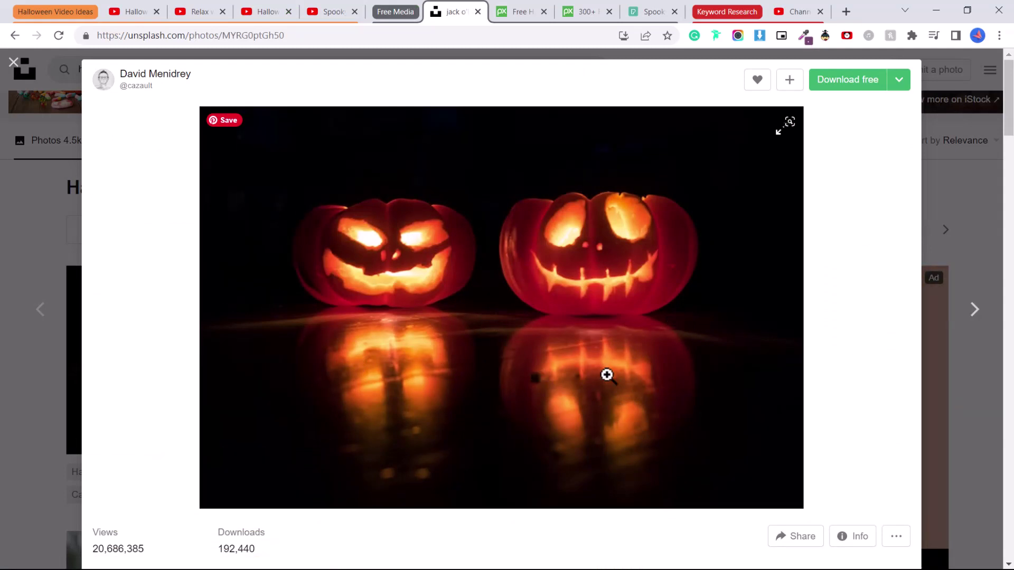
# Step: Return to the Spooky Pumpkins video on YouTube and skip ahead to about 34:10 to compare its scene with the photo
pyautogui.click(336, 13)
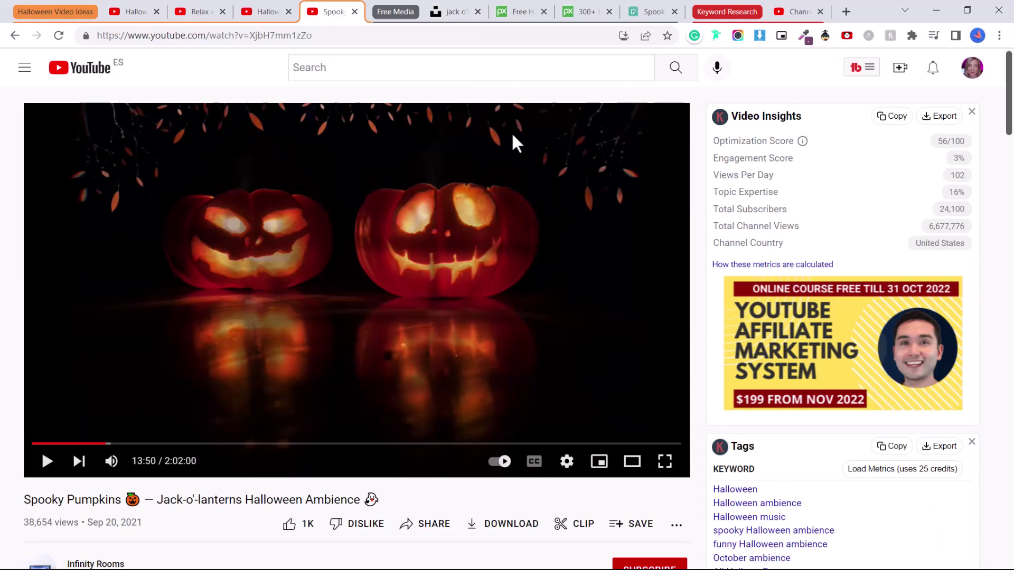
pyautogui.click(192, 444)
pyautogui.click(216, 444)
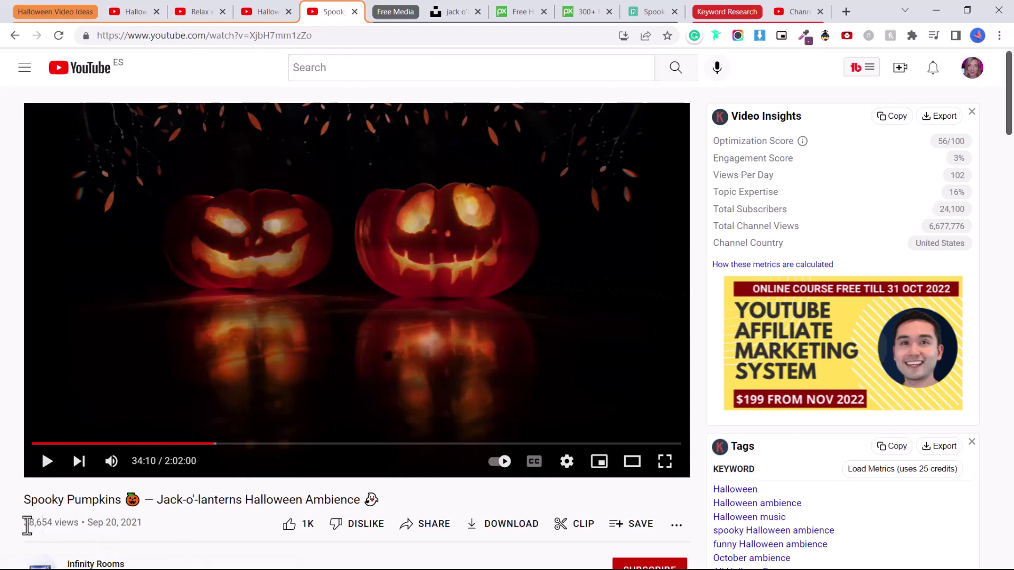
pyautogui.scroll(-1, 118, 518)
# Step: Go back to Unsplash and browse further down the halloween photo results for usable background images
pyautogui.hotkey('ctrl', 'Tab')
pyautogui.scroll(-13, 421, 253)
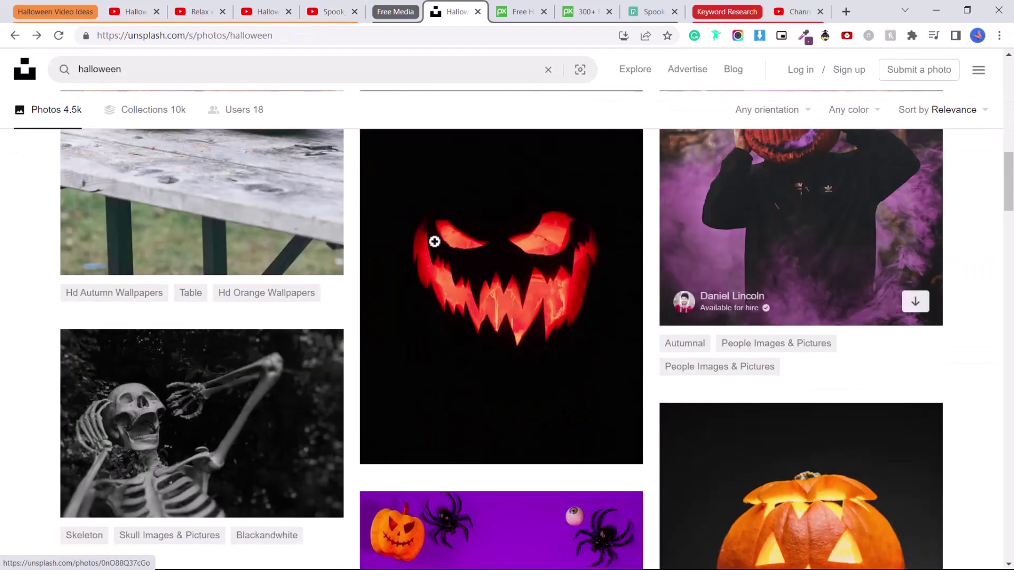
pyautogui.scroll(-15, 543, 426)
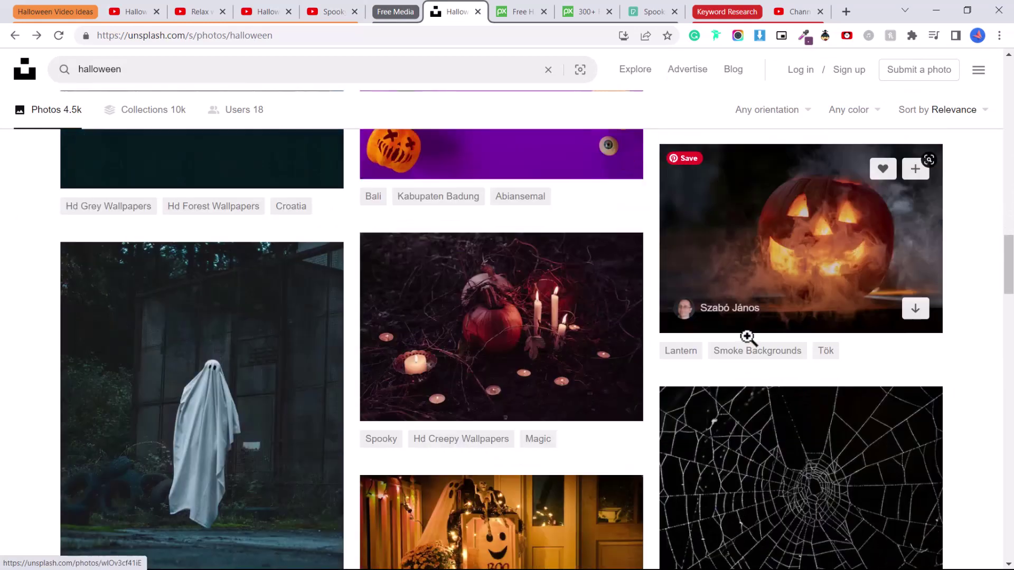
pyautogui.scroll(-2, 747, 338)
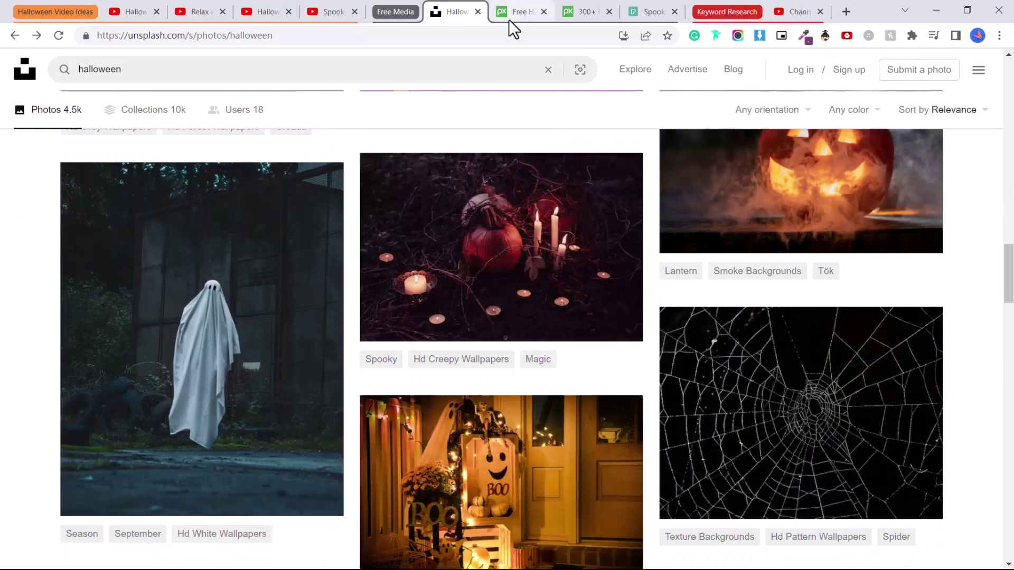
# Step: Switch to the Pixabay halloween video search and view which media types can be searched
pyautogui.click(581, 18)
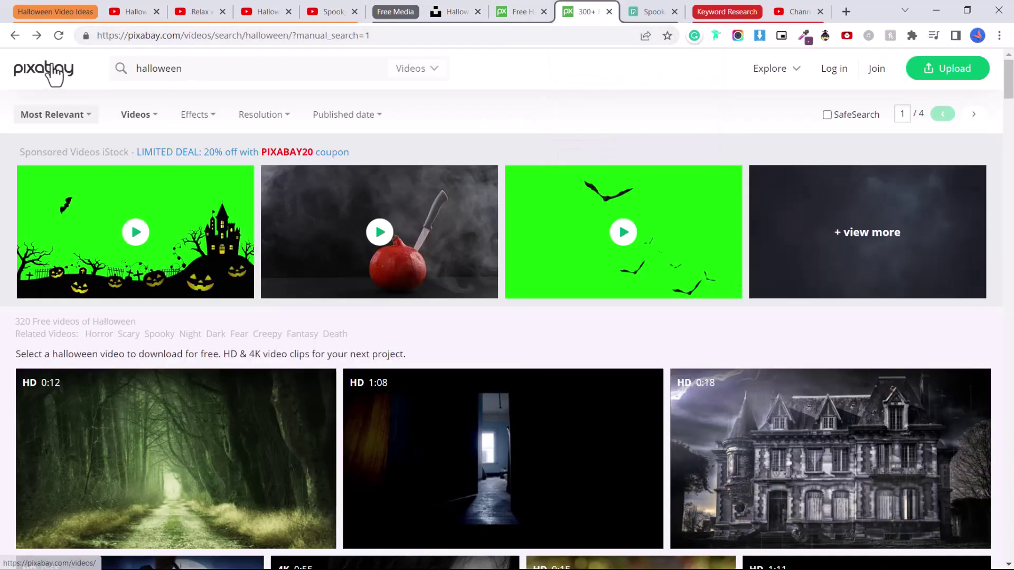
pyautogui.click(204, 70)
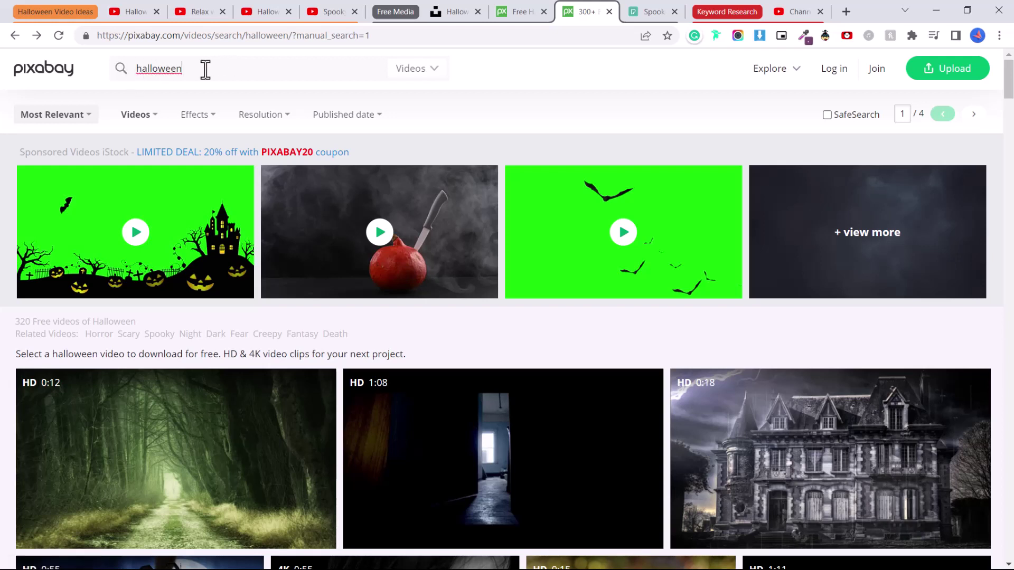
pyautogui.click(403, 74)
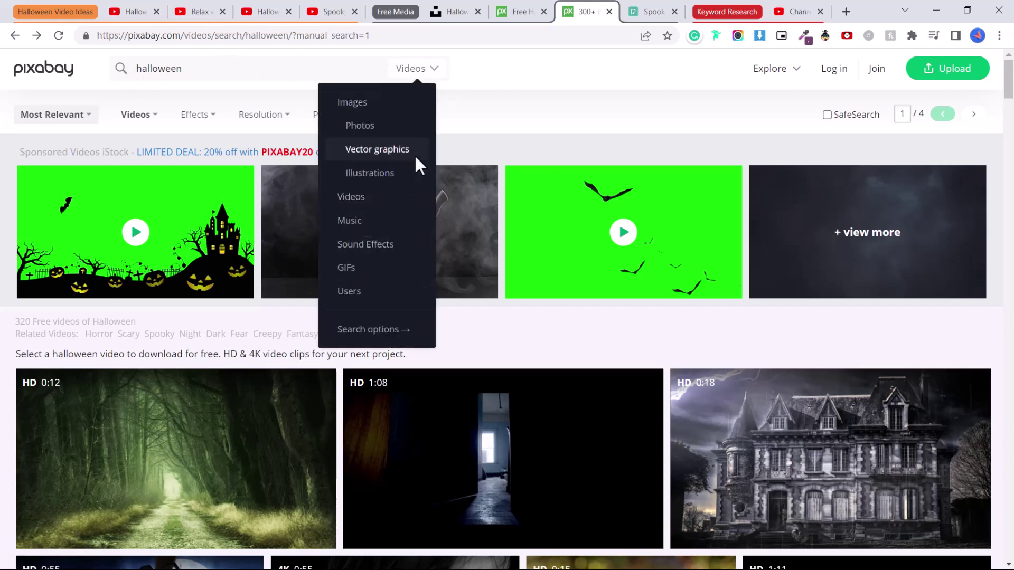
pyautogui.click(537, 91)
# Step: Browse the free halloween video clips on Pixabay, examining the haunted house and pumpkin scenes
pyautogui.scroll(-3, 728, 245)
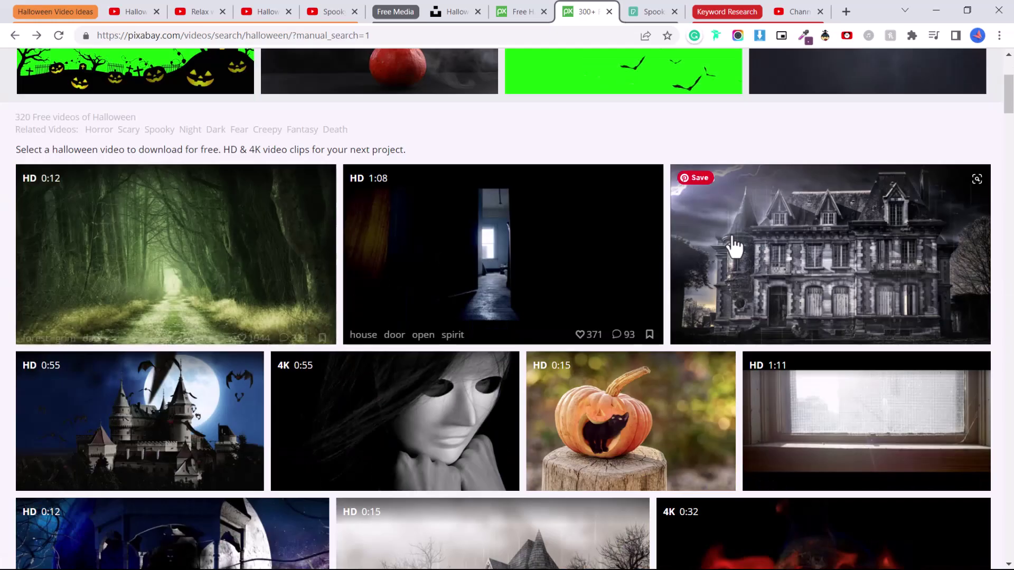
pyautogui.scroll(-3, 591, 348)
pyautogui.scroll(-4, 678, 427)
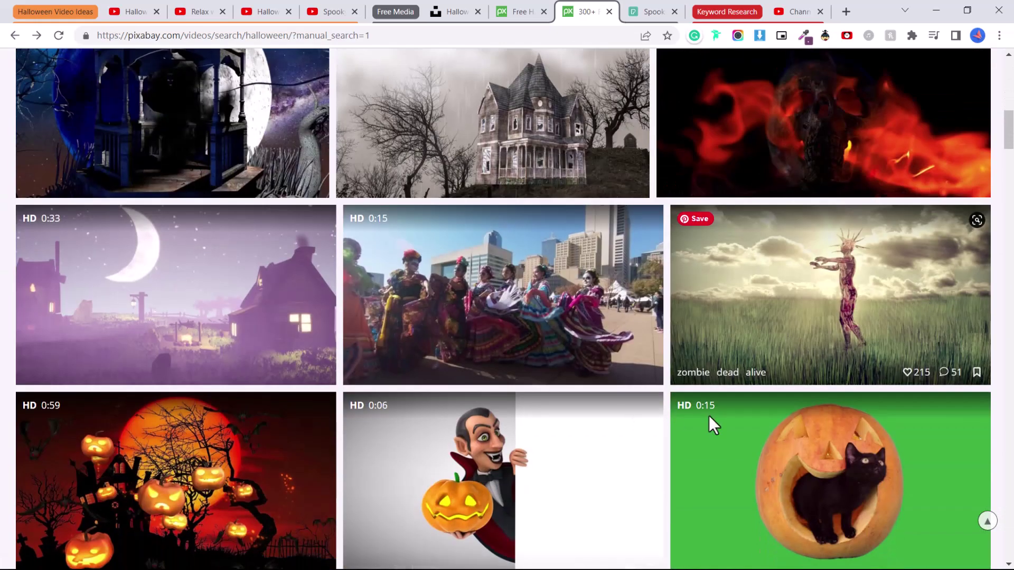
pyautogui.scroll(2, 686, 412)
pyautogui.scroll(-6, 592, 252)
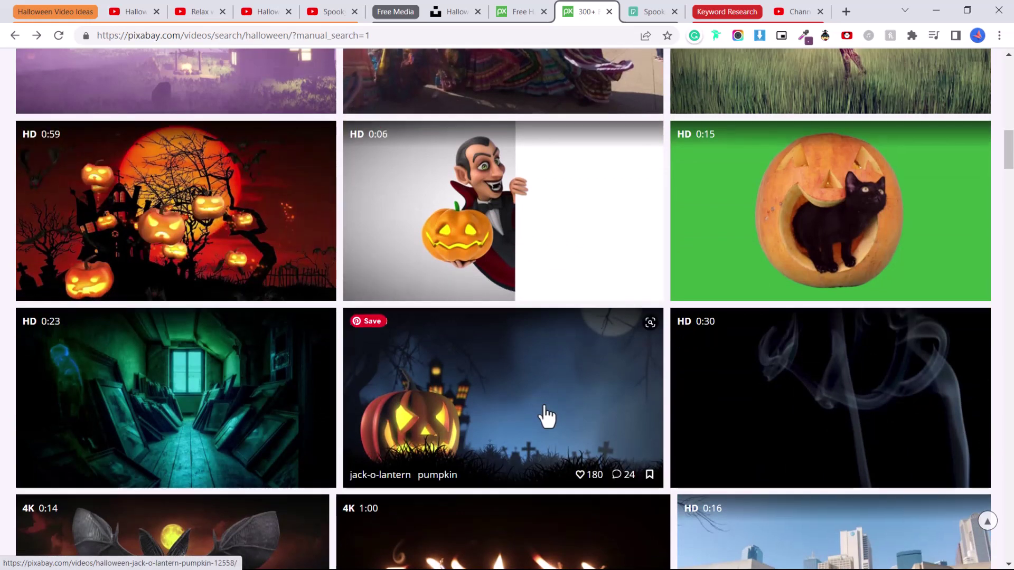
pyautogui.scroll(7, 545, 414)
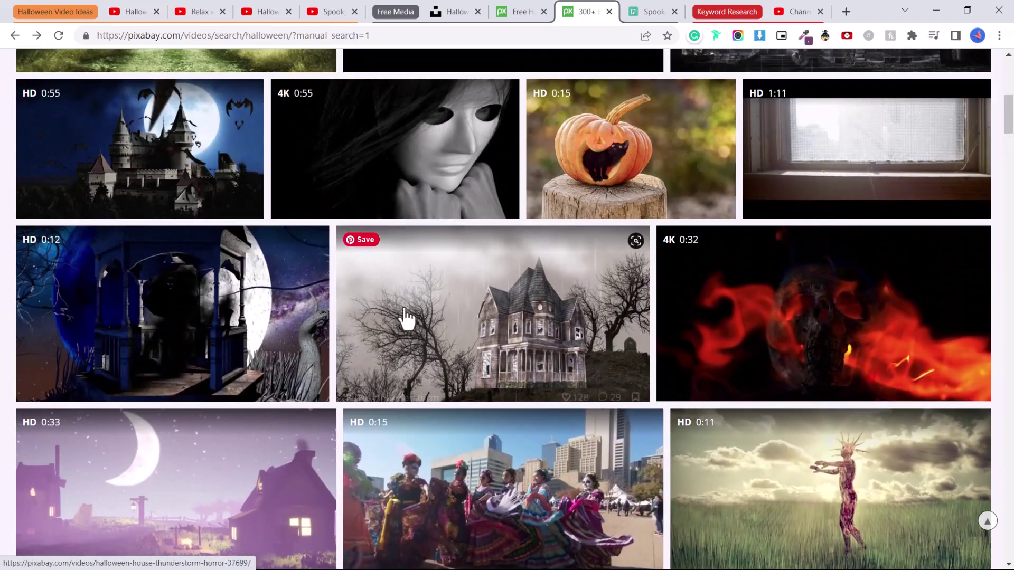
pyautogui.scroll(2, 531, 335)
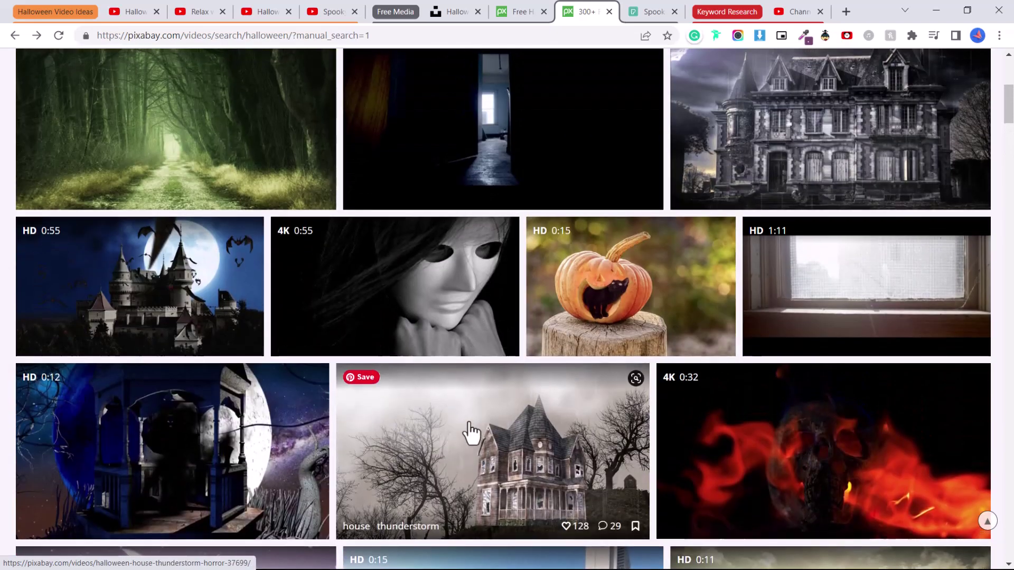
pyautogui.scroll(4, 468, 430)
# Step: Switch to the Pexels spooky video search, view its search suggestions and browse the video results
pyautogui.click(654, 11)
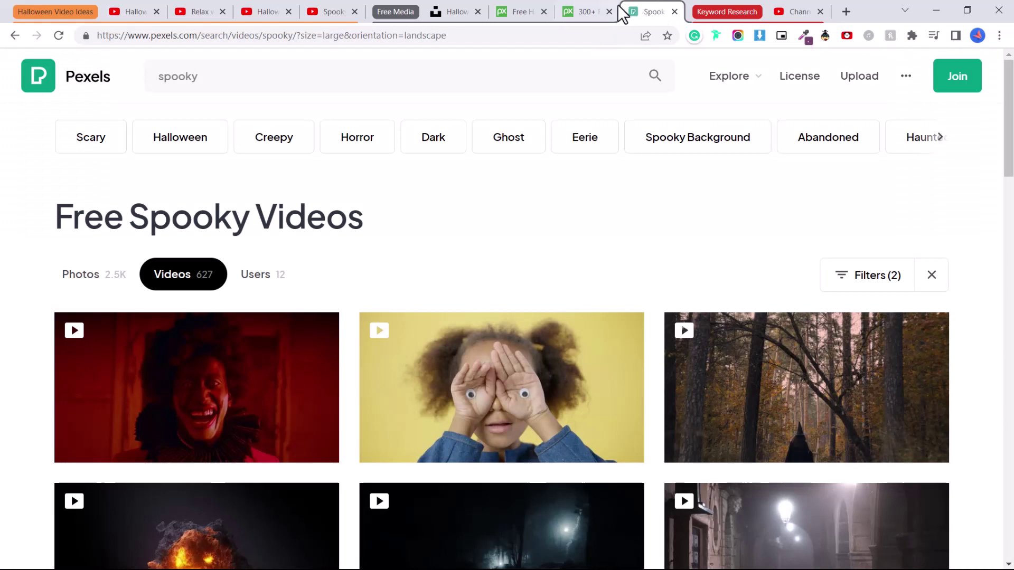
pyautogui.click(423, 86)
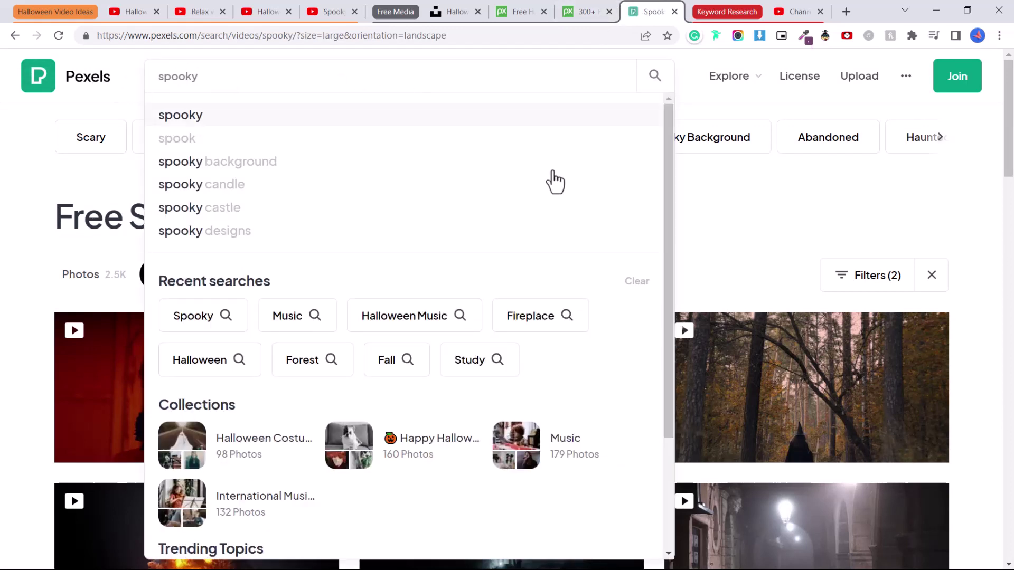
pyautogui.click(738, 224)
pyautogui.scroll(-6, 584, 242)
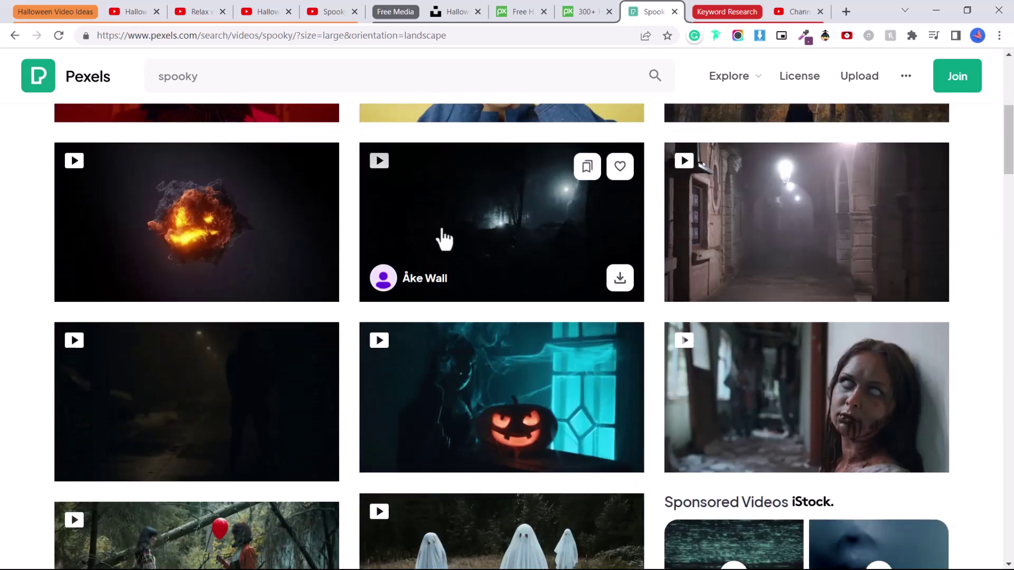
pyautogui.scroll(-8, 806, 401)
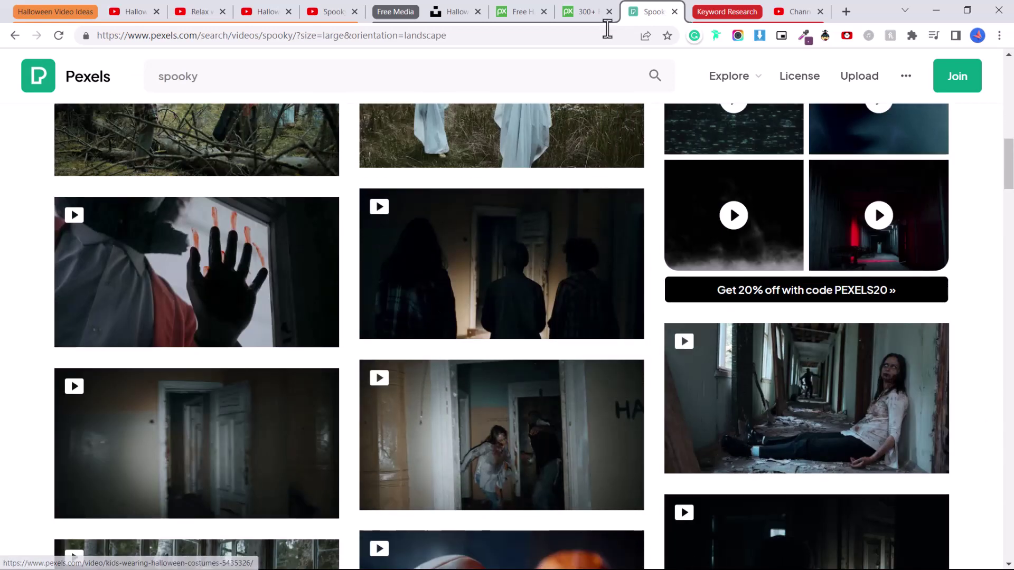
# Step: Switch to the Pixabay halloween music search and look through the track list to its end
pyautogui.click(586, 12)
pyautogui.click(520, 12)
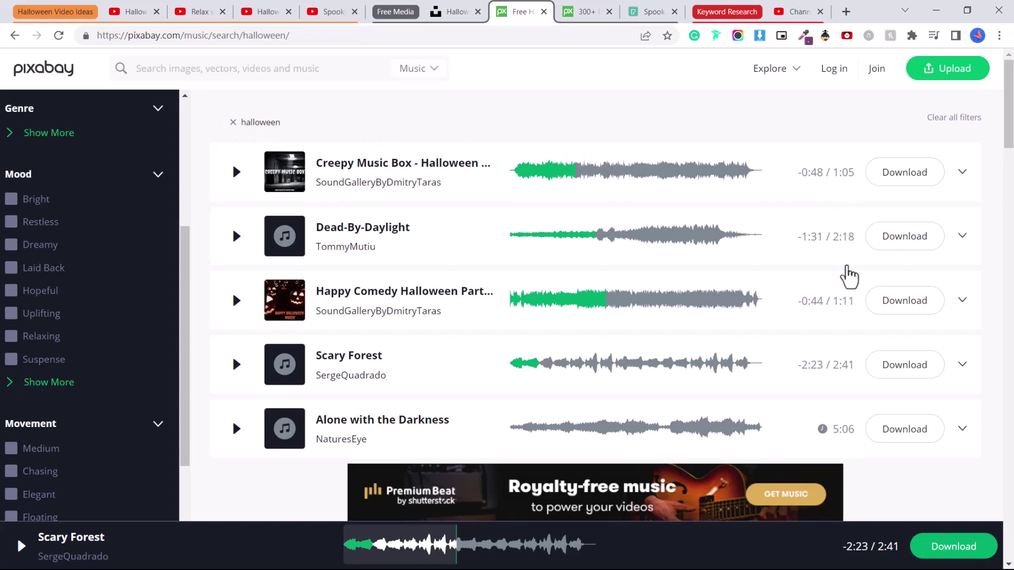
pyautogui.scroll(-6, 846, 372)
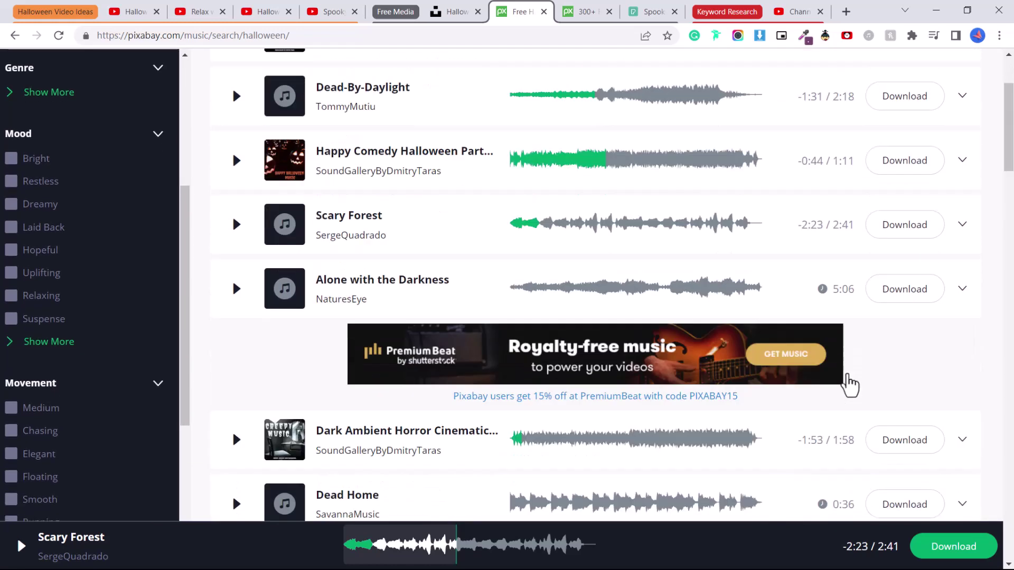
pyautogui.scroll(-14, 844, 364)
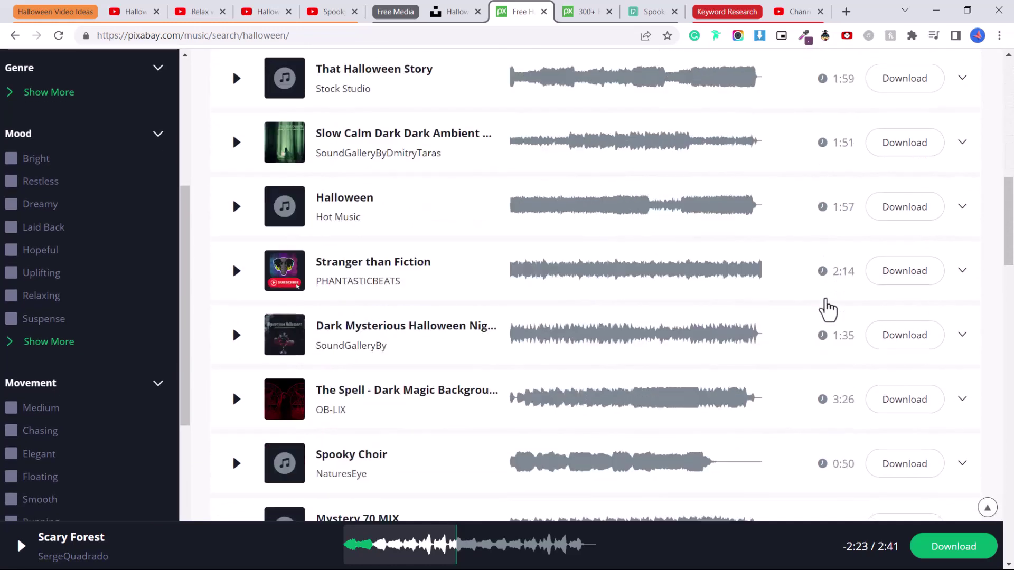
pyautogui.scroll(-14, 827, 309)
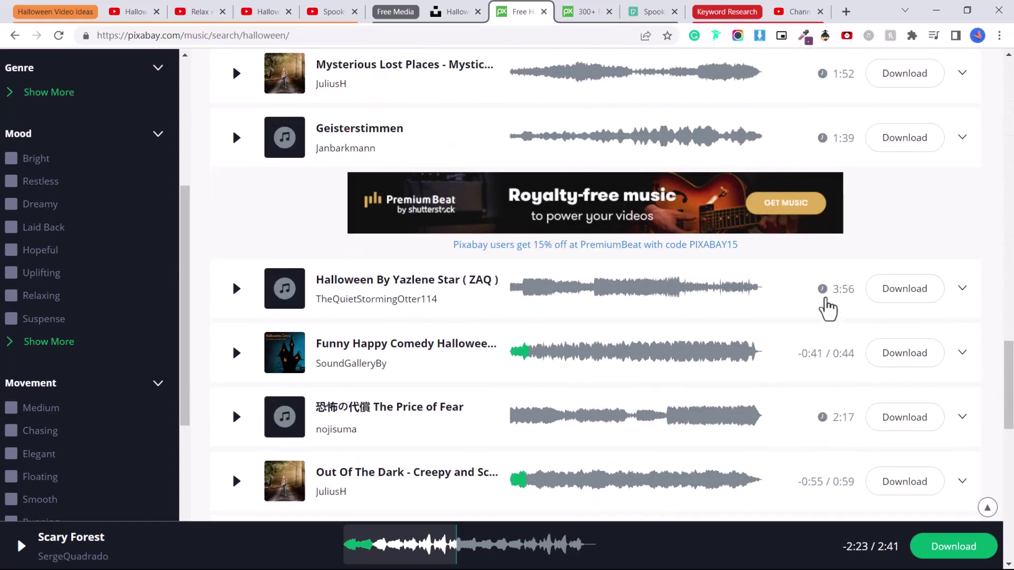
pyautogui.scroll(-17, 827, 309)
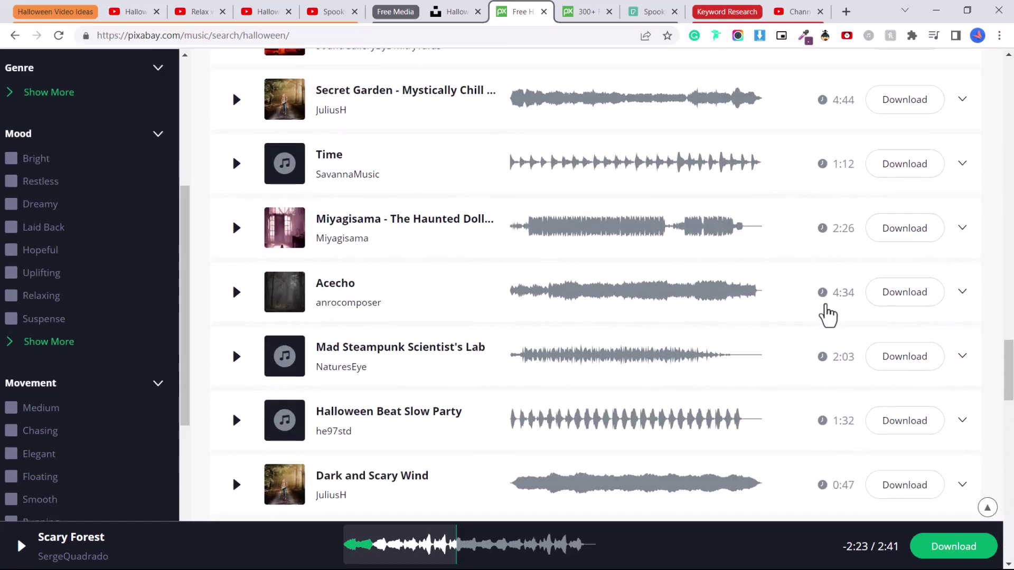
pyautogui.scroll(-18, 826, 315)
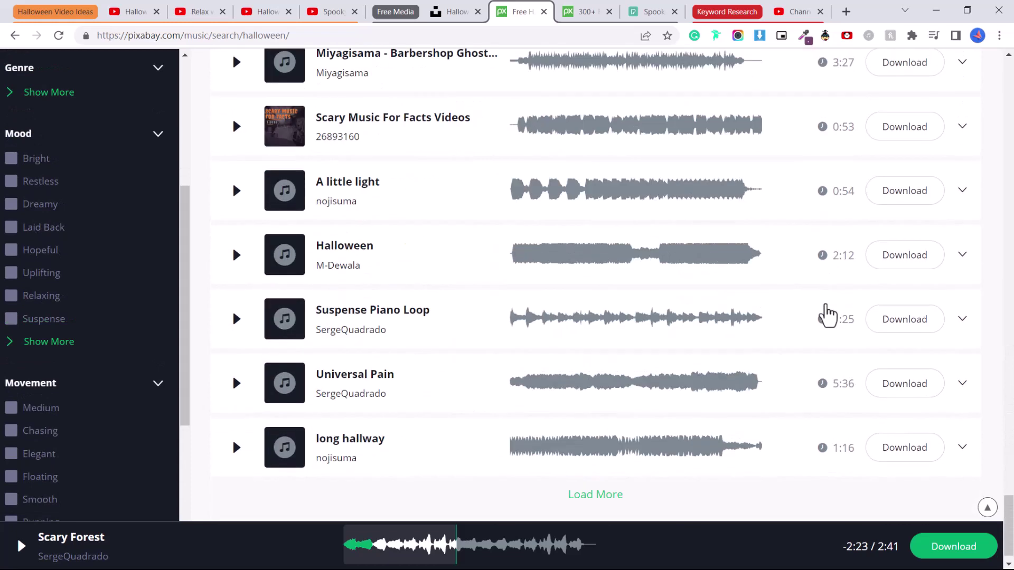
# Step: Download the "Slow Calm Smooth Scary Music" track from the Pixabay halloween music results
pyautogui.scroll(-18, 827, 315)
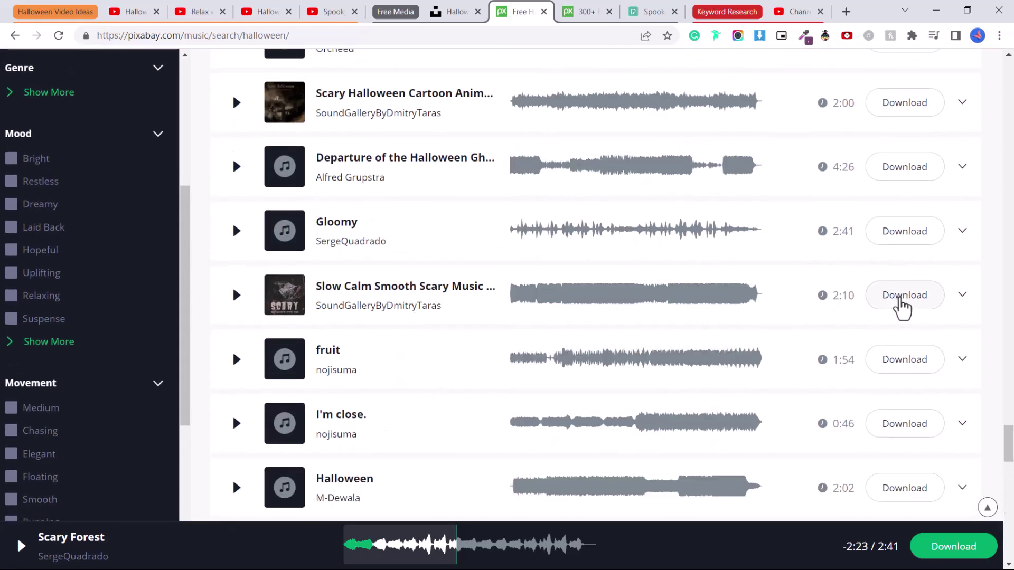
pyautogui.click(903, 302)
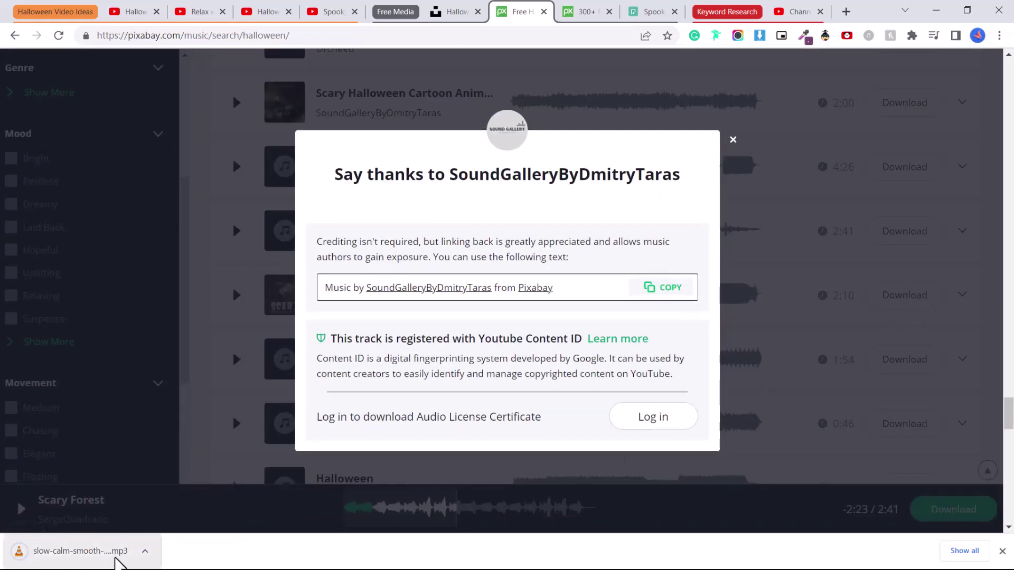
# Step: Switch to the YouTube Studio research page, search for "halloween ambience" and look through the related terms and their search volumes
pyautogui.click(393, 11)
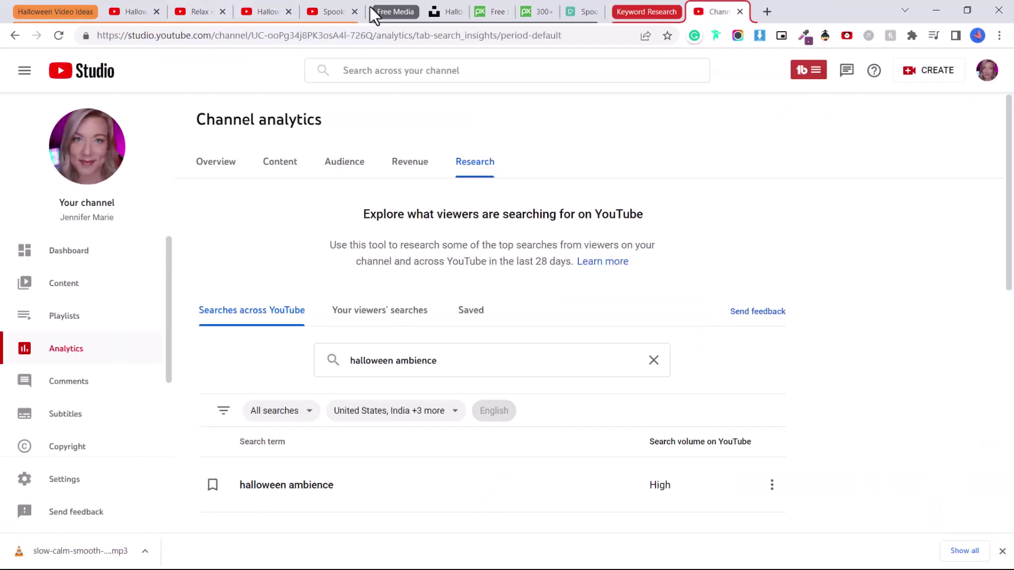
pyautogui.click(47, 12)
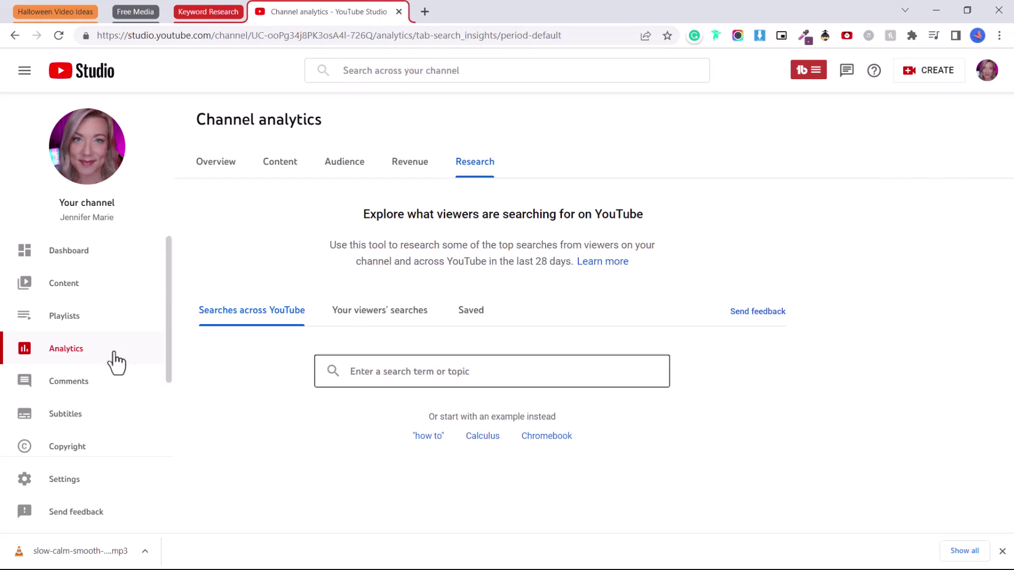
pyautogui.click(440, 376)
pyautogui.write('hallowee')
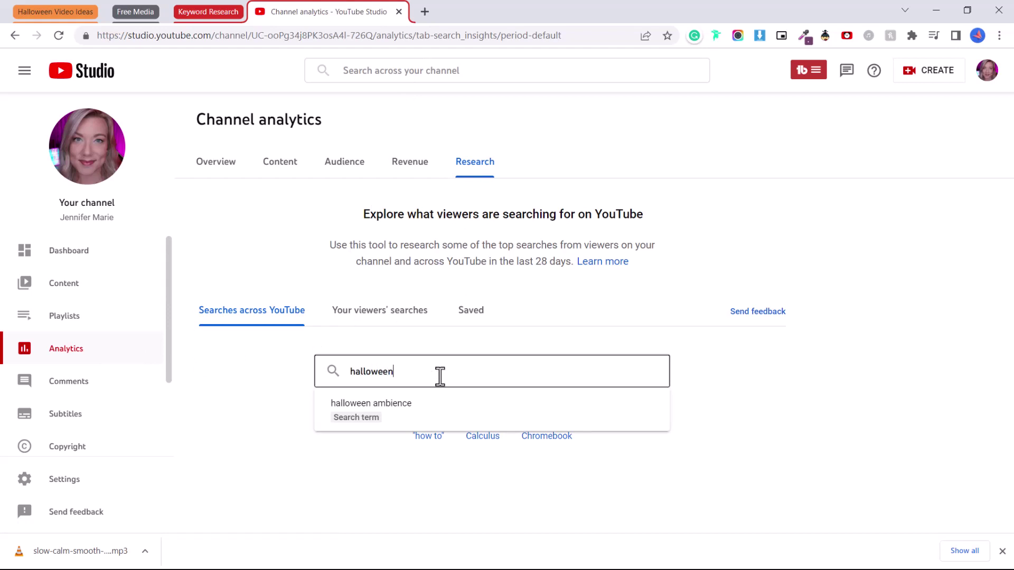
pyautogui.write('n ambienc')
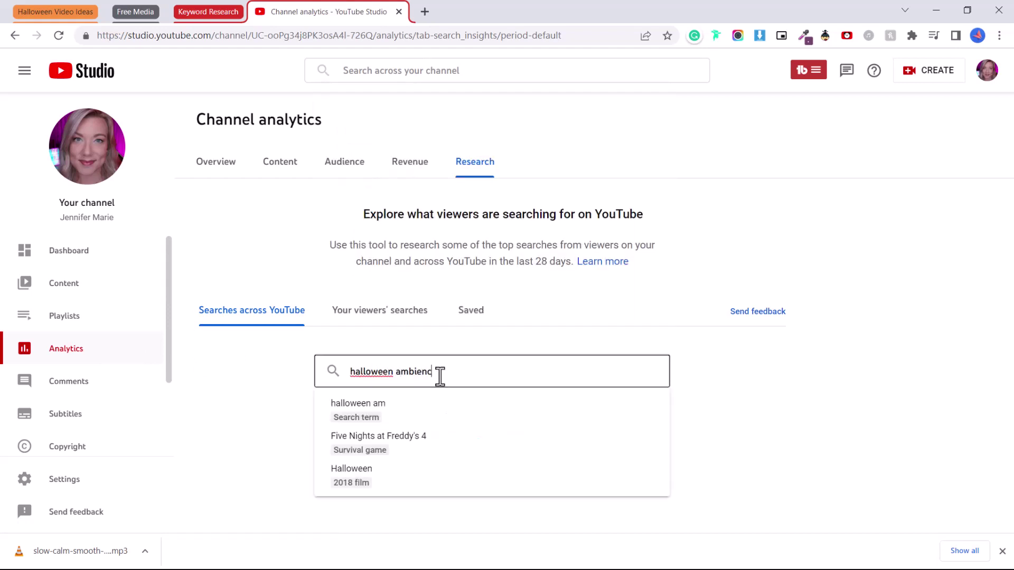
pyautogui.write('e')
pyautogui.press('Return')
pyautogui.scroll(-1, 851, 308)
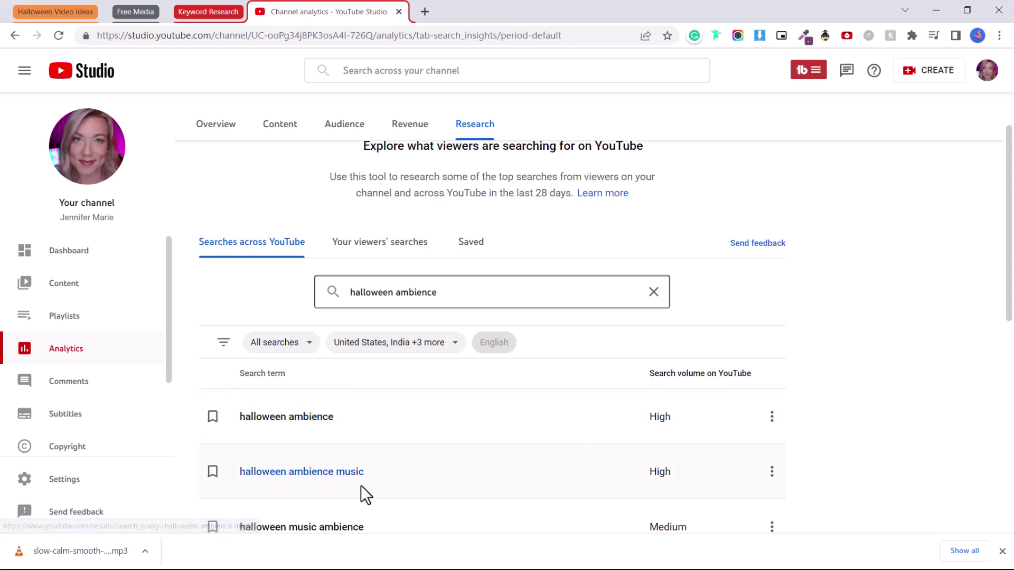
pyautogui.scroll(-2, 365, 485)
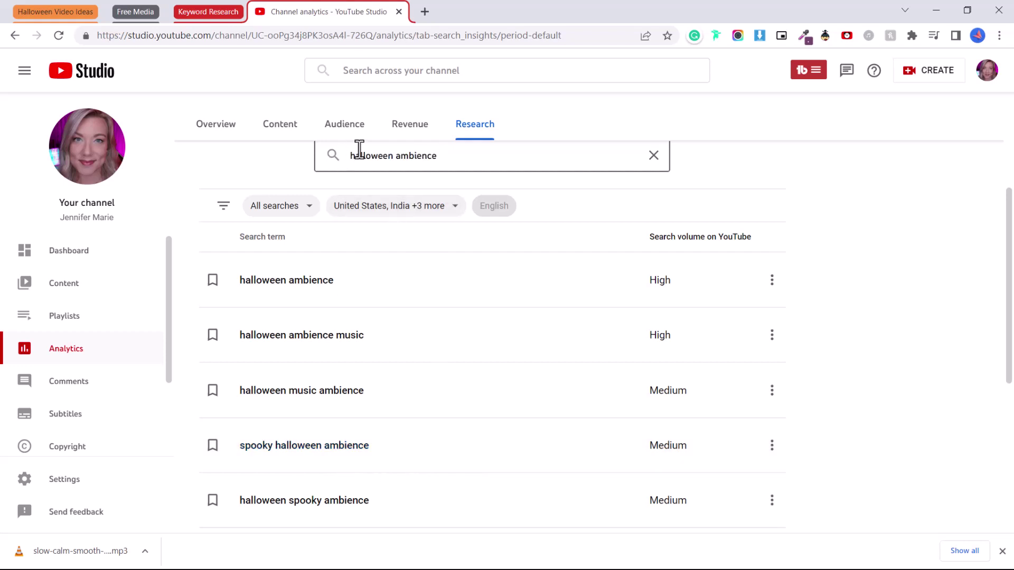
# Step: Research the term "halloween music" across YouTube and look through the related terms and their search volumes
pyautogui.moveTo(359, 153); pyautogui.dragTo(463, 155)
pyautogui.write('halloween music')
pyautogui.press('Return')
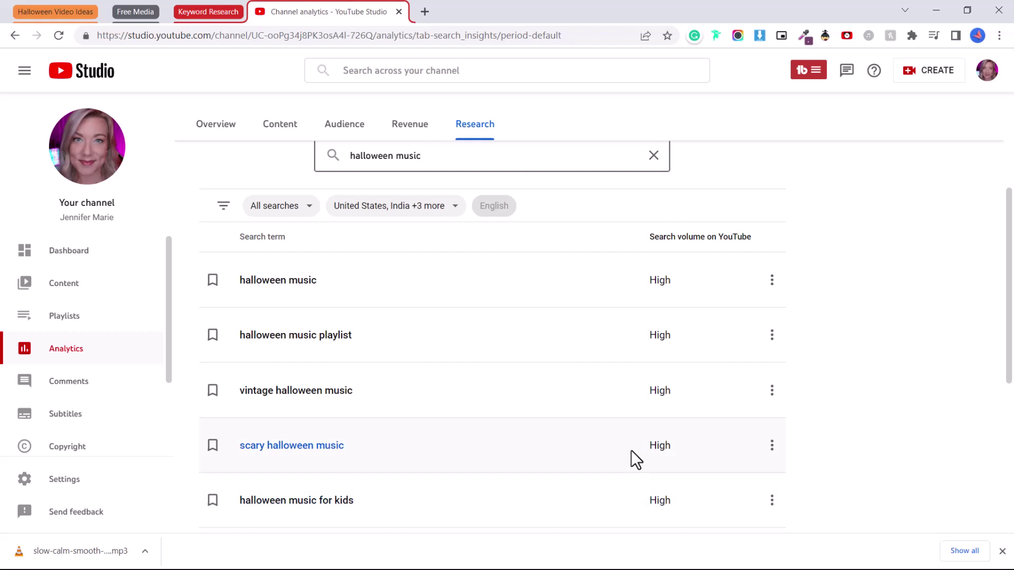
pyautogui.scroll(-1, 632, 450)
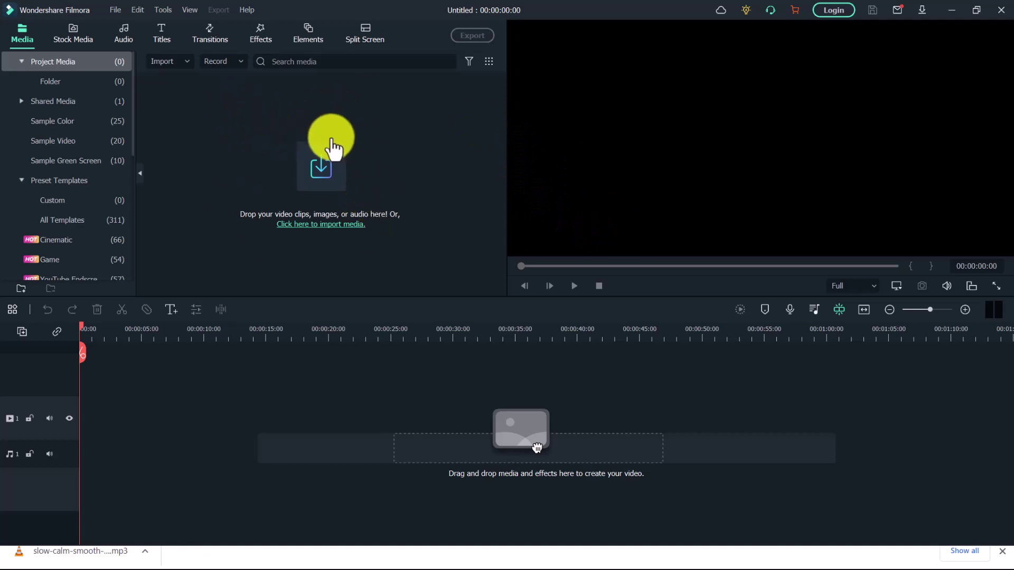
# Step: Switch to Wondershare Filmora and import the halloween image, video clips and music from the Downloads folder into the project
pyautogui.click(341, 232)
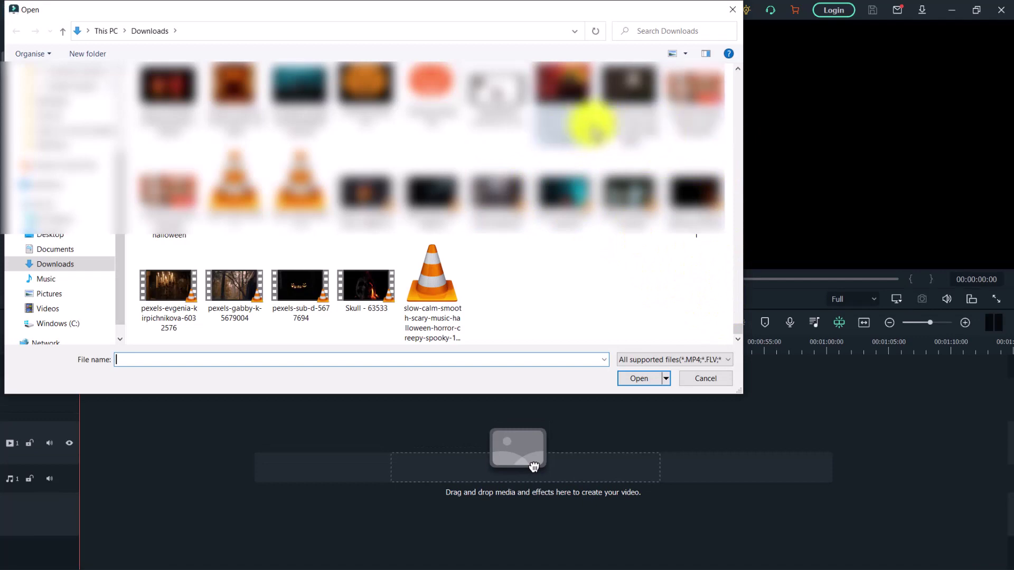
pyautogui.click(633, 132)
pyautogui.keyDown('ctrl'); pyautogui.click(663, 171); pyautogui.keyUp('ctrl')
pyautogui.keyDown('ctrl'); pyautogui.click(625, 177); pyautogui.keyUp('ctrl')
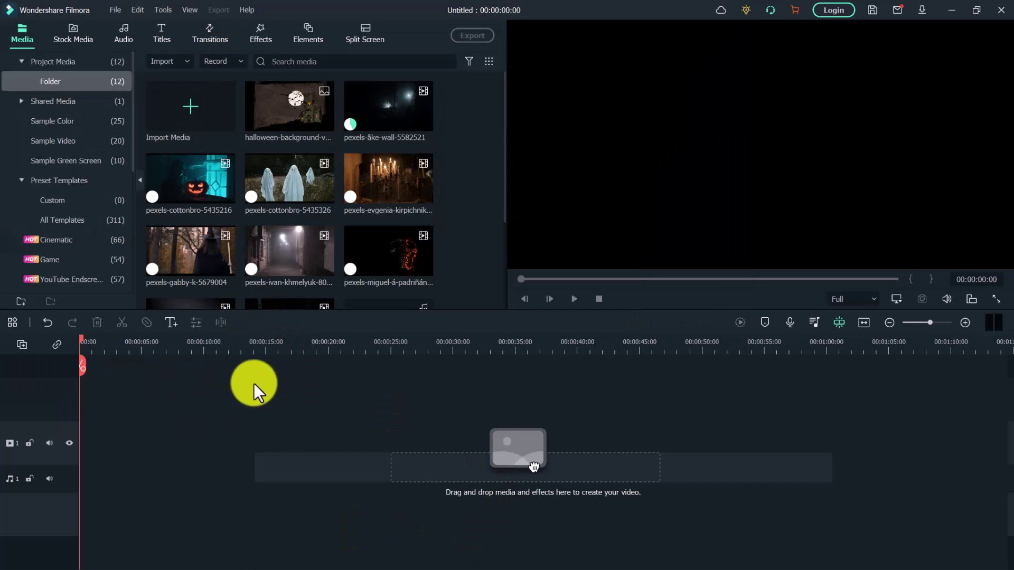
# Step: Search the title templates for "horror" and limit the results to free ones
pyautogui.click(164, 36)
pyautogui.scroll(-3, 80, 233)
pyautogui.scroll(3, 80, 233)
pyautogui.click(264, 58)
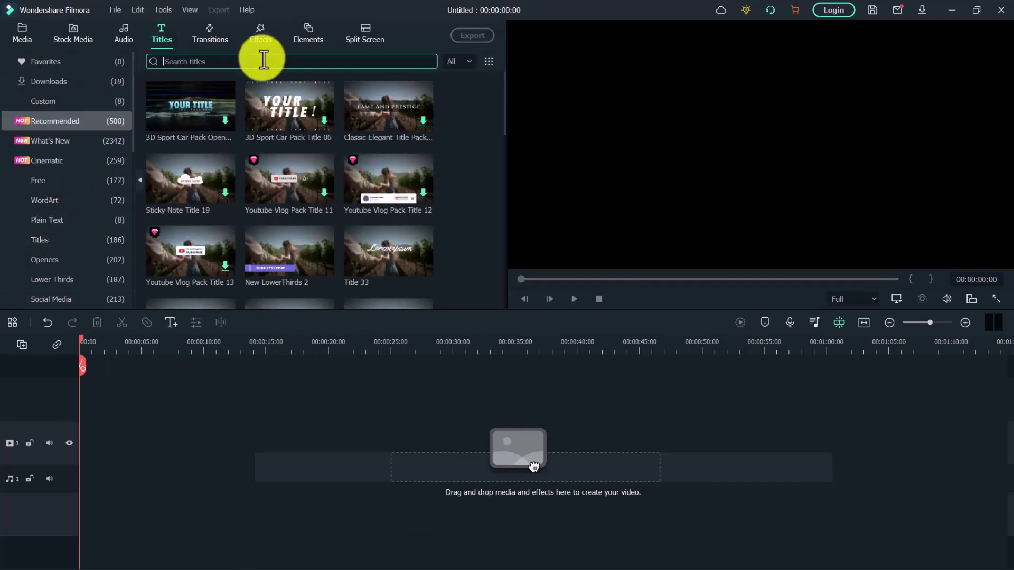
pyautogui.click(172, 106)
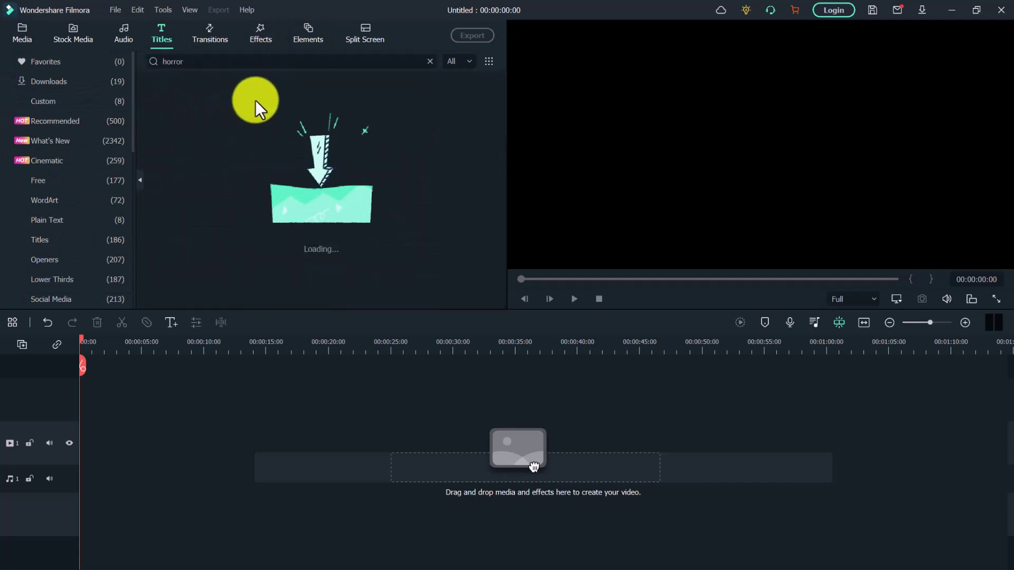
pyautogui.click(453, 61)
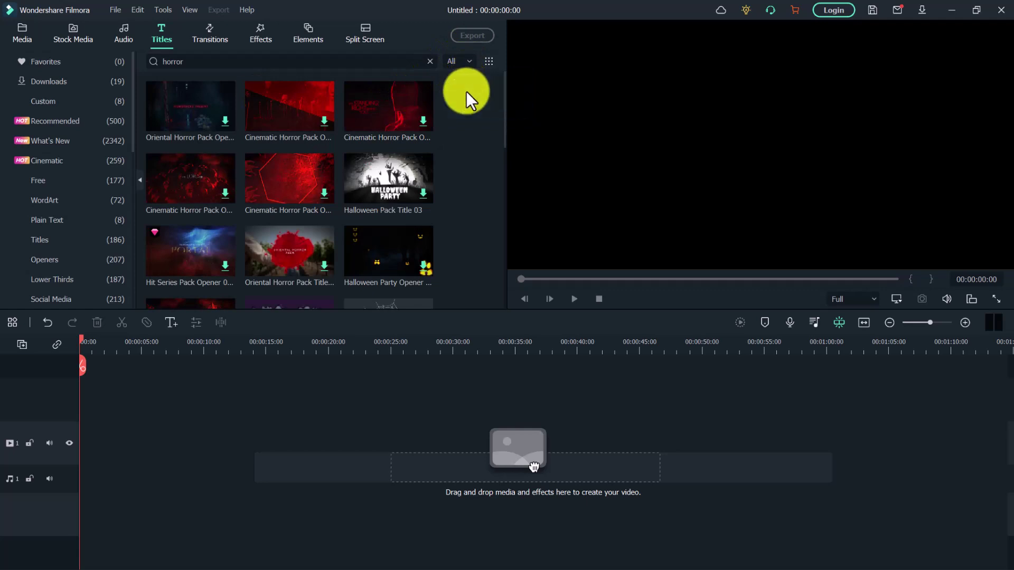
pyautogui.click(467, 93)
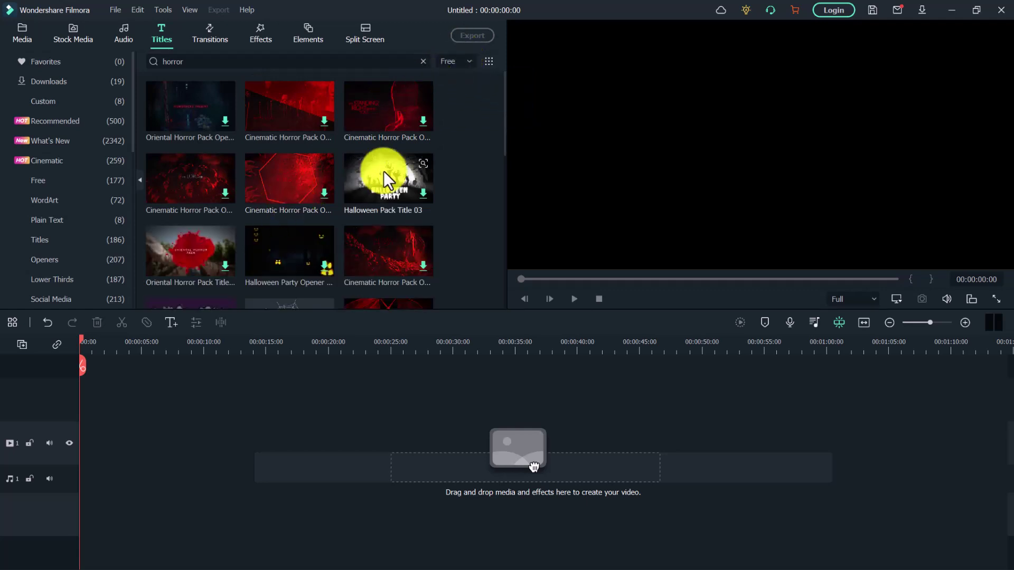
# Step: Place the Halloween Pack Title 03 template at the start of the first video track and preview it
pyautogui.moveTo(382, 178); pyautogui.dragTo(80, 442)
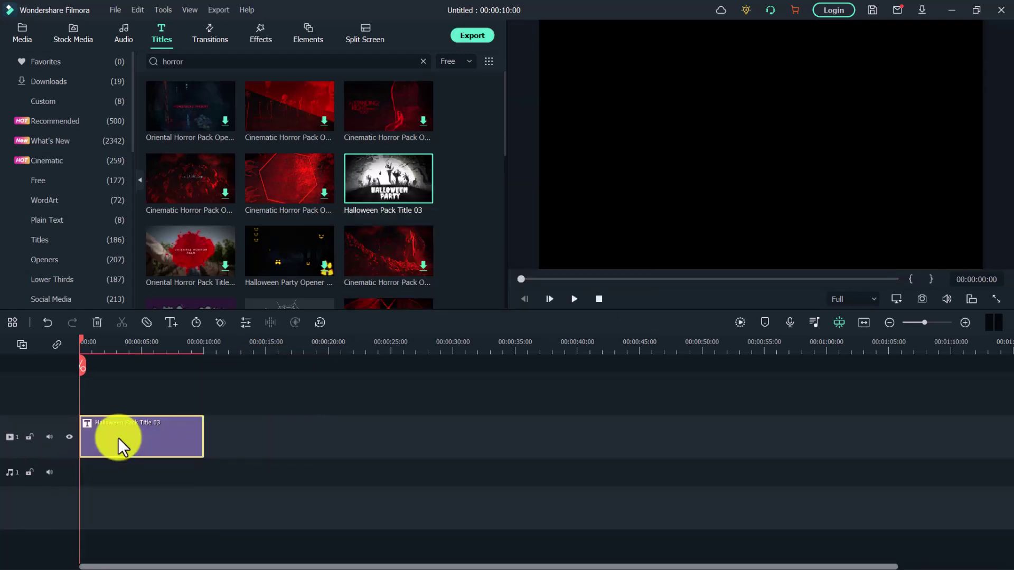
pyautogui.click(574, 297)
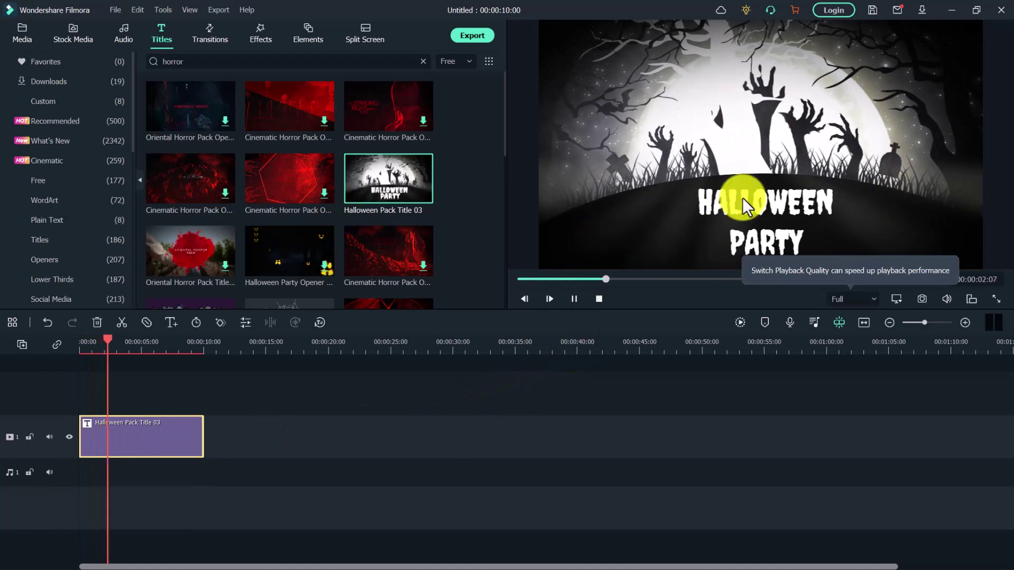
pyautogui.click(573, 299)
# Step: Replace the title's text with "Spooky Halloween Music" and shift the text slightly to the left in the frame
pyautogui.click(737, 198)
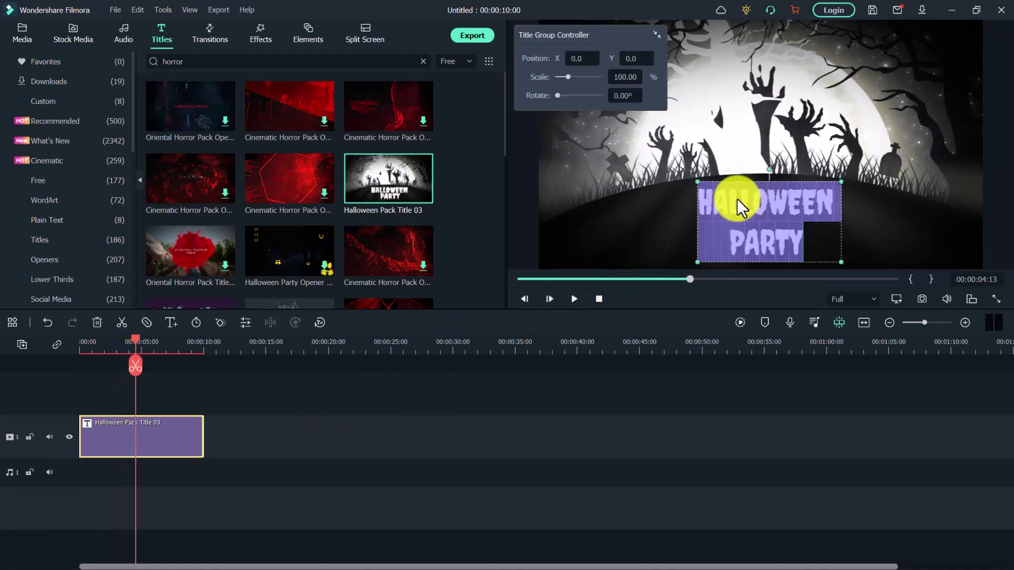
pyautogui.doubleClick(798, 218)
pyautogui.click(312, 153)
pyautogui.moveTo(202, 145); pyautogui.dragTo(111, 102)
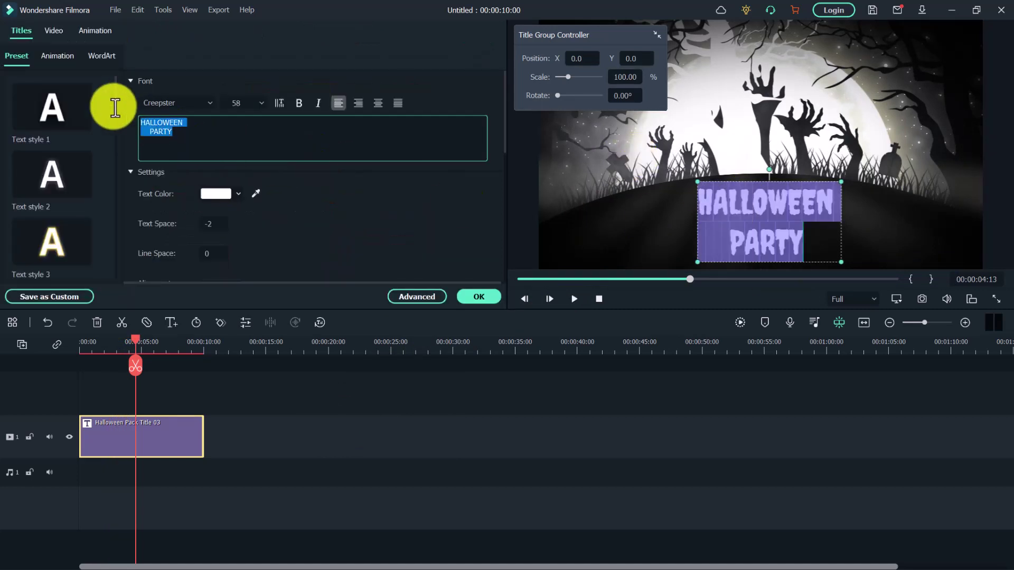
pyautogui.write('Spooky Halloween Msu')
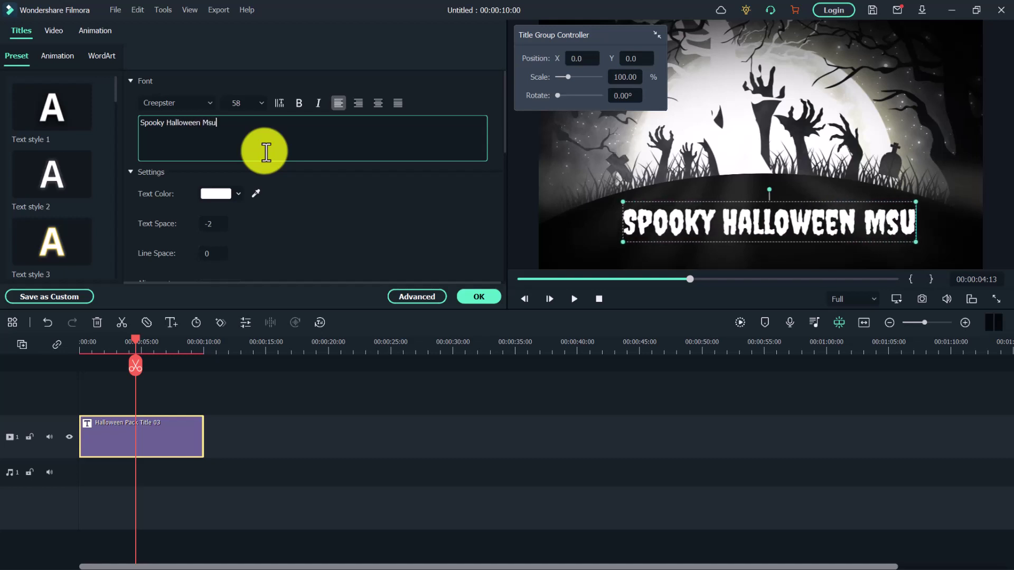
pyautogui.press('BackSpace')
pyautogui.press('BackSpace')
pyautogui.write('usic')
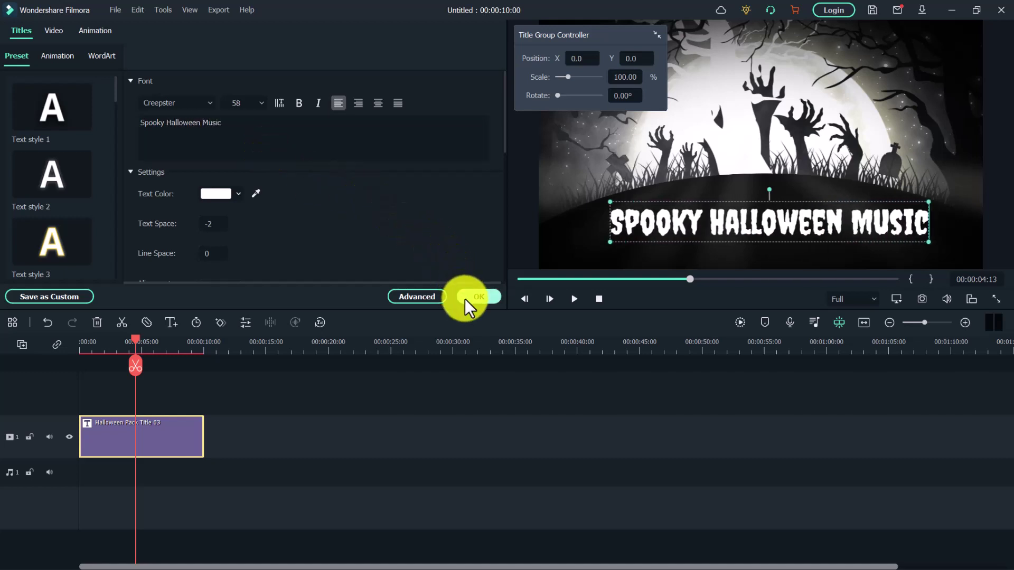
pyautogui.click(469, 297)
pyautogui.moveTo(723, 225); pyautogui.dragTo(671, 222)
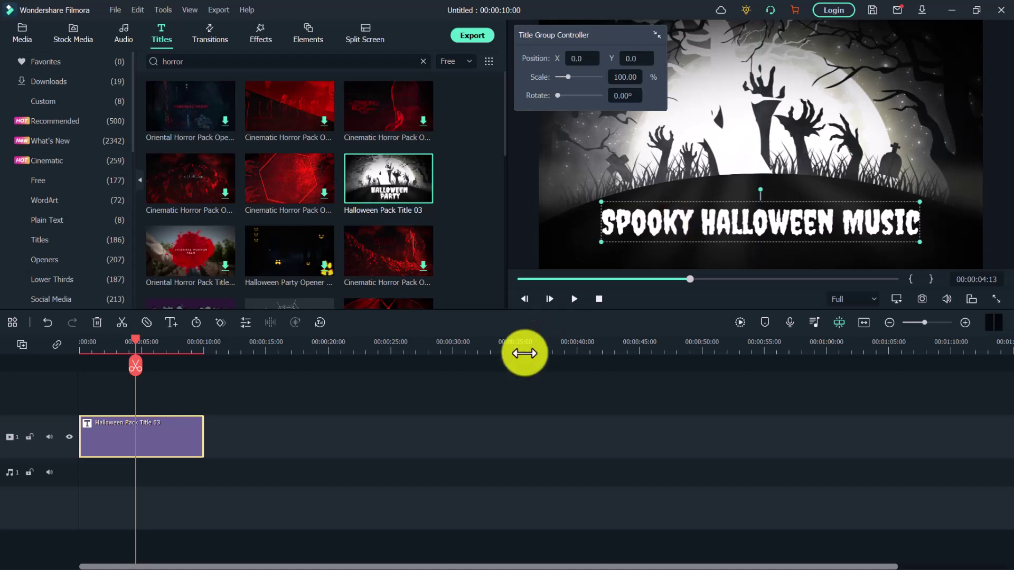
# Step: Add the foggy alley clip right after the title, keep the project settings at 1920 x 1080 25fps, and preview the transition
pyautogui.click(22, 37)
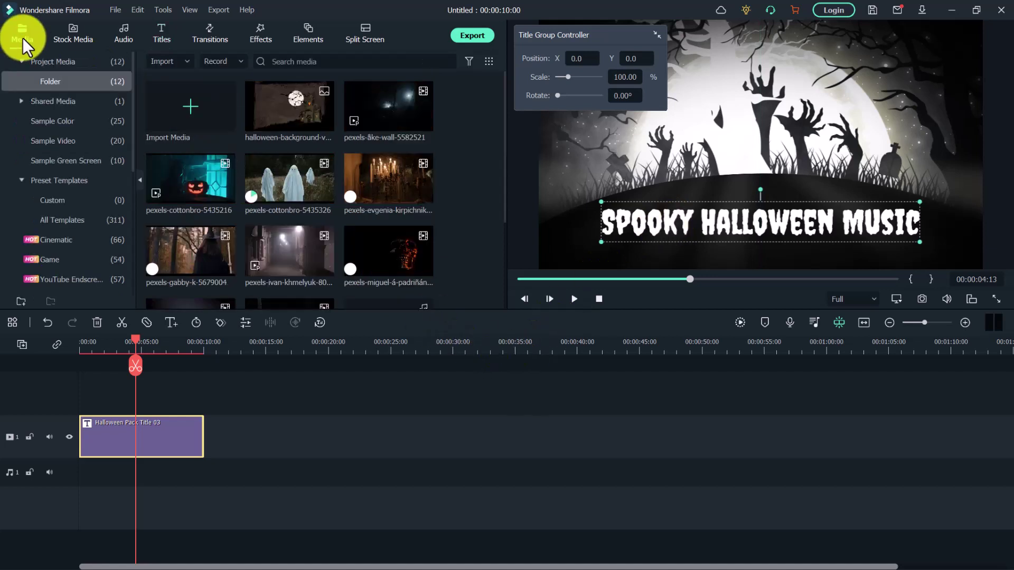
pyautogui.scroll(-3, 349, 241)
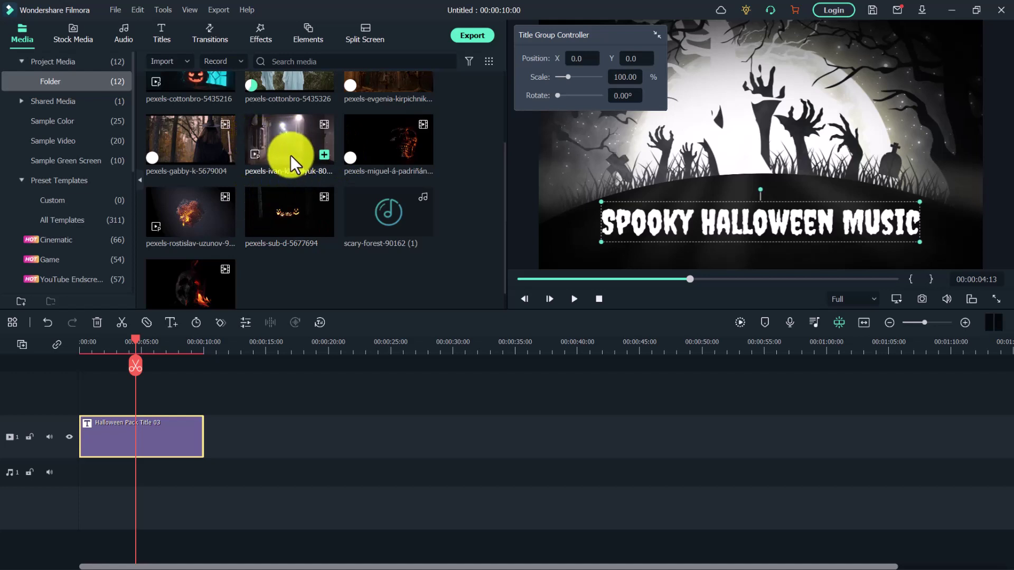
pyautogui.moveTo(285, 146); pyautogui.dragTo(257, 430)
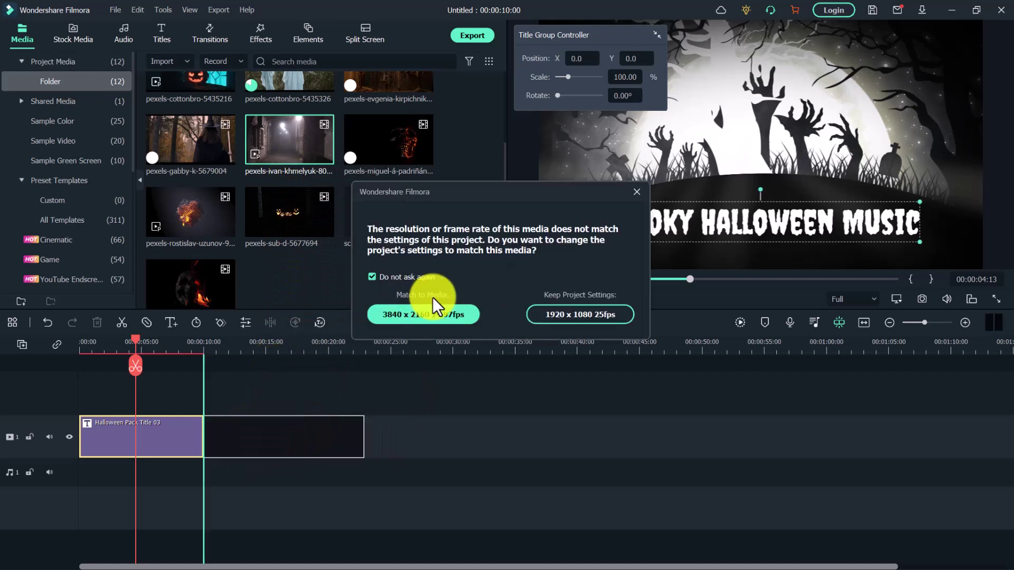
pyautogui.click(572, 314)
pyautogui.moveTo(190, 341); pyautogui.dragTo(199, 340)
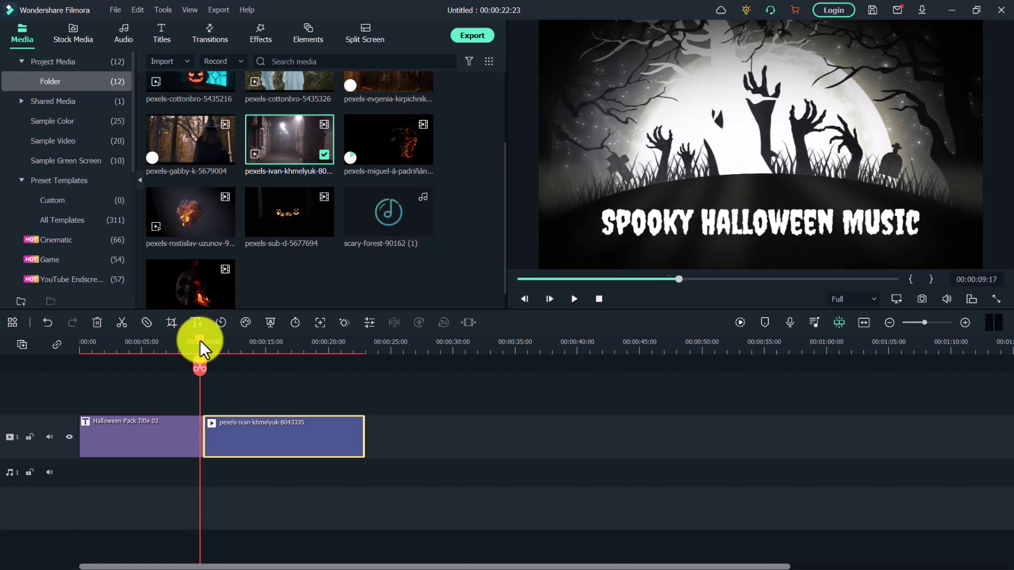
pyautogui.click(574, 298)
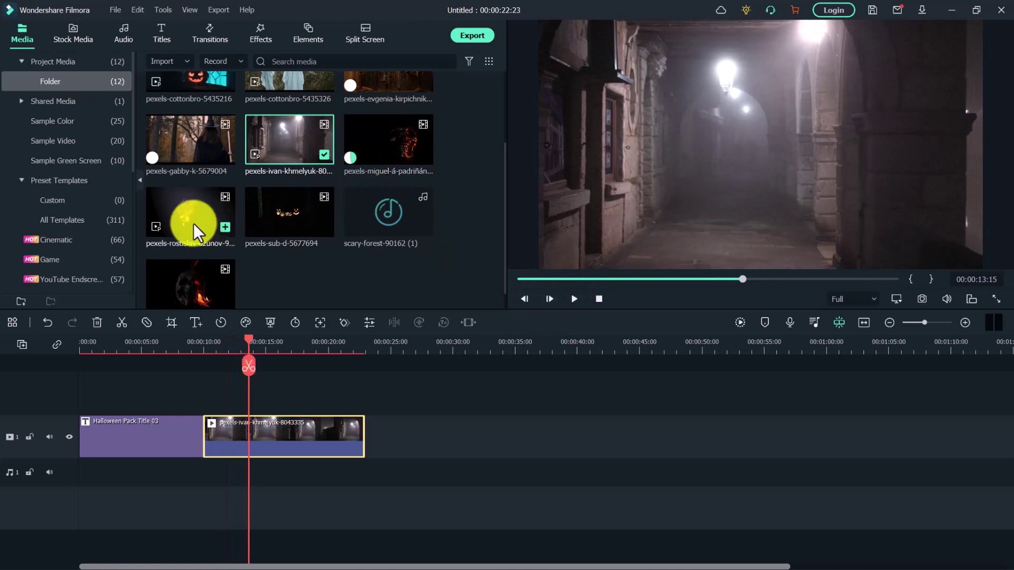
# Step: Append the candelabra clip and the dark clip 5582521 after the foggy alley clip and check them by scrubbing the timeline
pyautogui.scroll(3, 384, 195)
pyautogui.moveTo(384, 196); pyautogui.dragTo(376, 450)
pyautogui.moveTo(396, 118); pyautogui.dragTo(468, 459)
pyautogui.click(463, 347)
pyautogui.moveTo(461, 343); pyautogui.dragTo(502, 349)
pyautogui.click(427, 483)
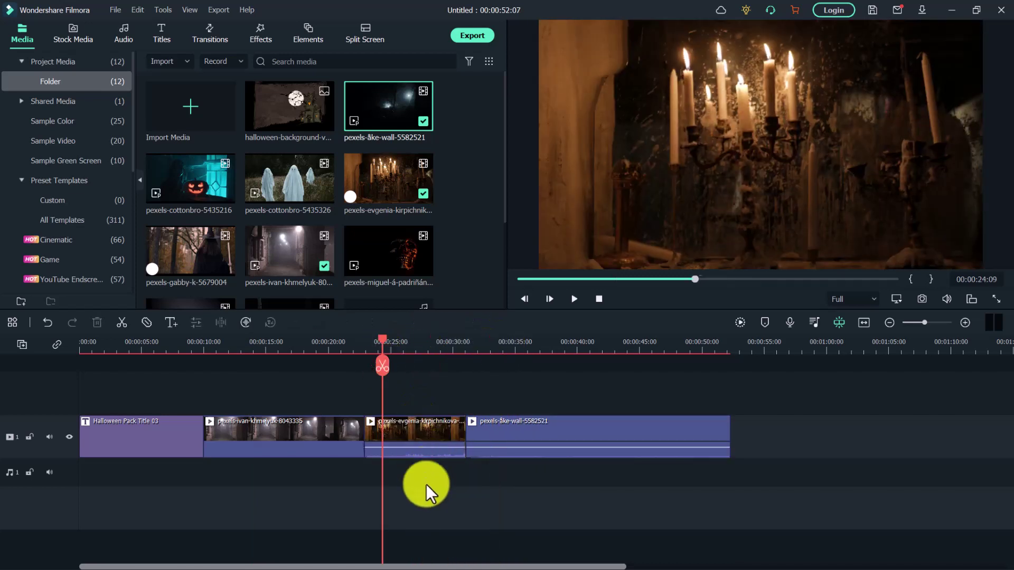
# Step: Mute the audio of the candelabra clip on the timeline and scrub through it
pyautogui.click(417, 441)
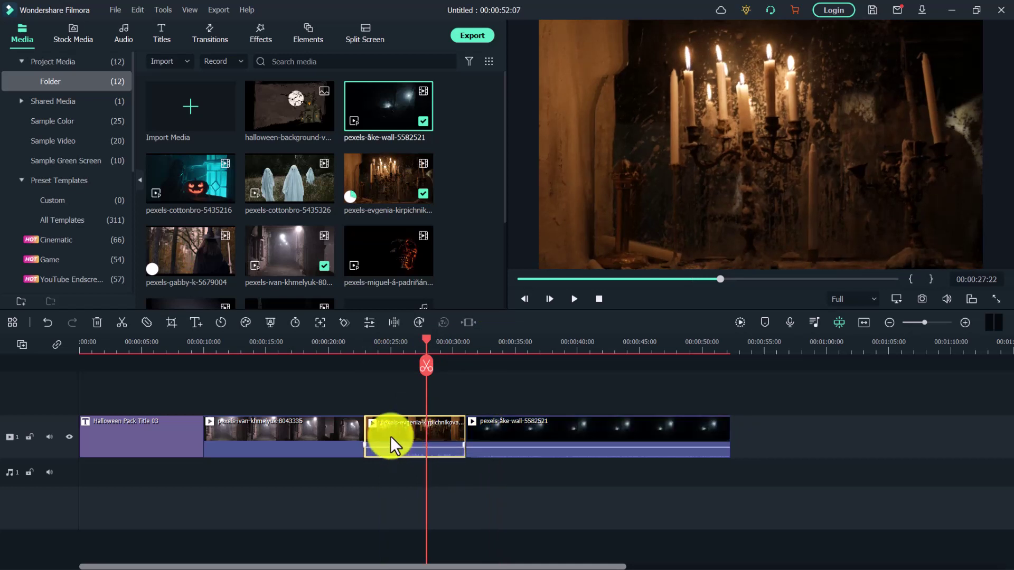
pyautogui.rightClick(394, 435)
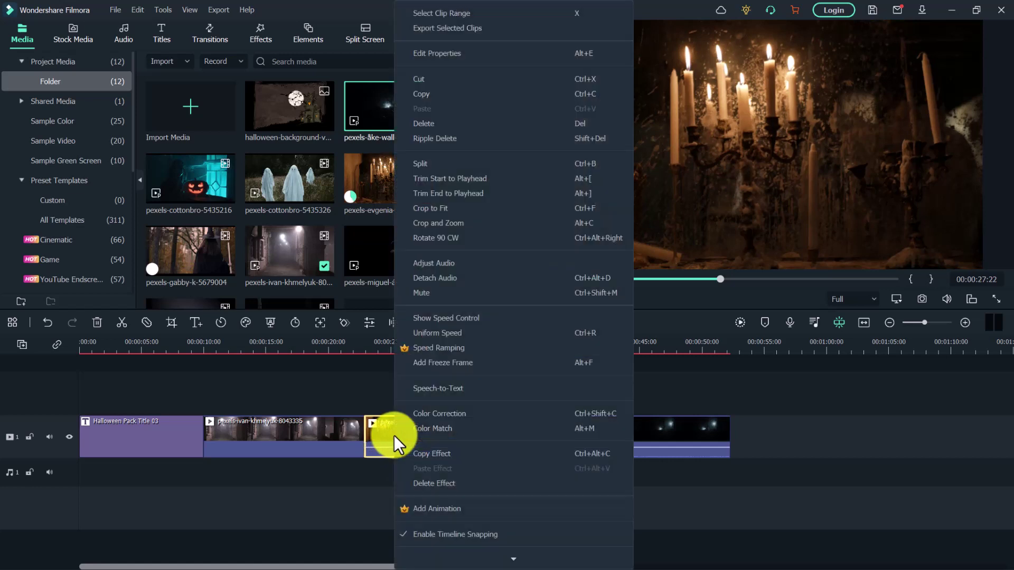
pyautogui.click(404, 292)
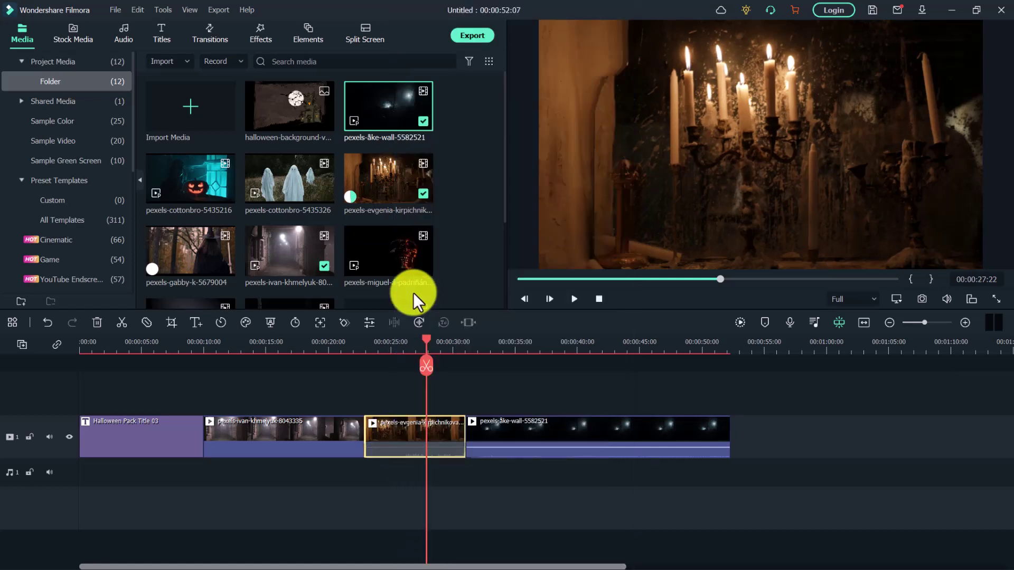
pyautogui.moveTo(358, 346); pyautogui.dragTo(473, 372)
# Step: Mute the audio of the dark clip 5582521 that follows the candelabra clip
pyautogui.click(516, 444)
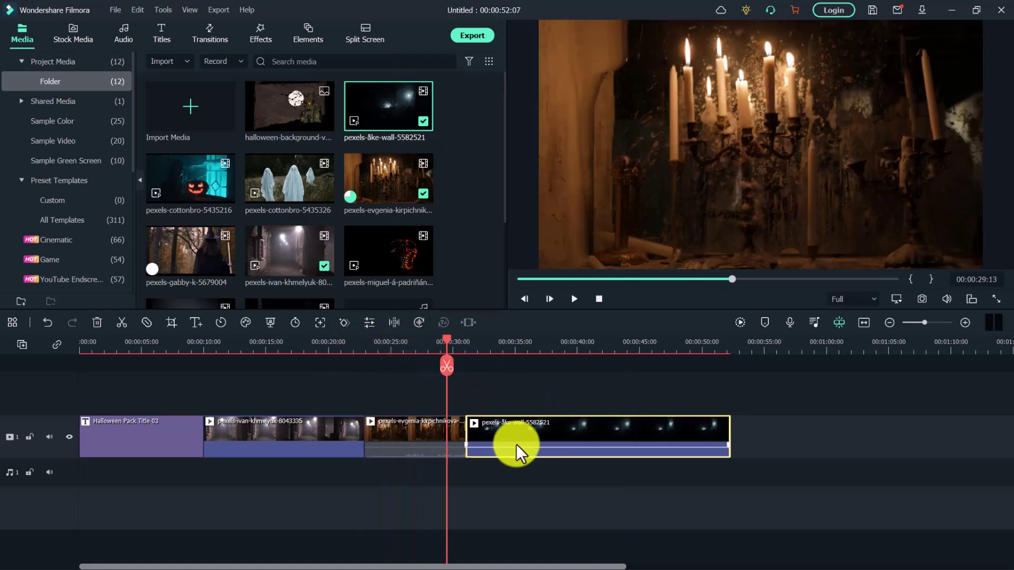
pyautogui.rightClick(515, 444)
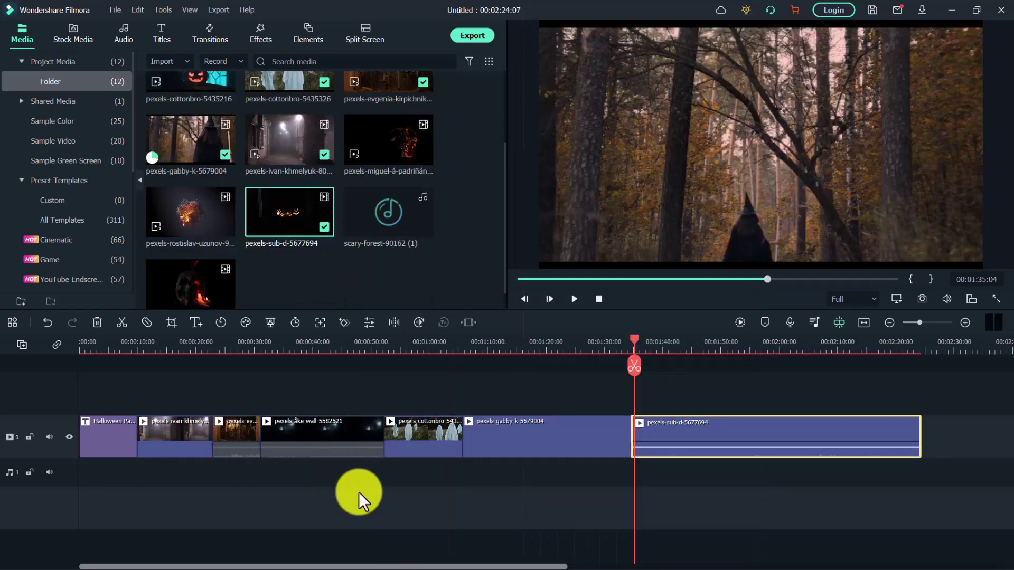
pyautogui.click(358, 494)
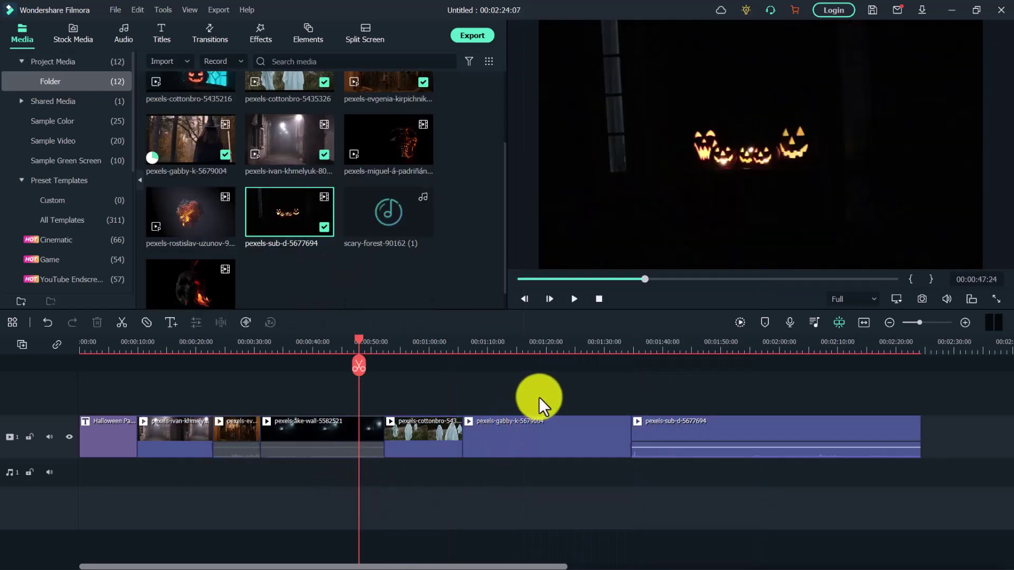
# Step: Mute the audio of the jack-o'-lantern clip at the end of the timeline and scrub around its start
pyautogui.click(643, 340)
pyautogui.click(711, 424)
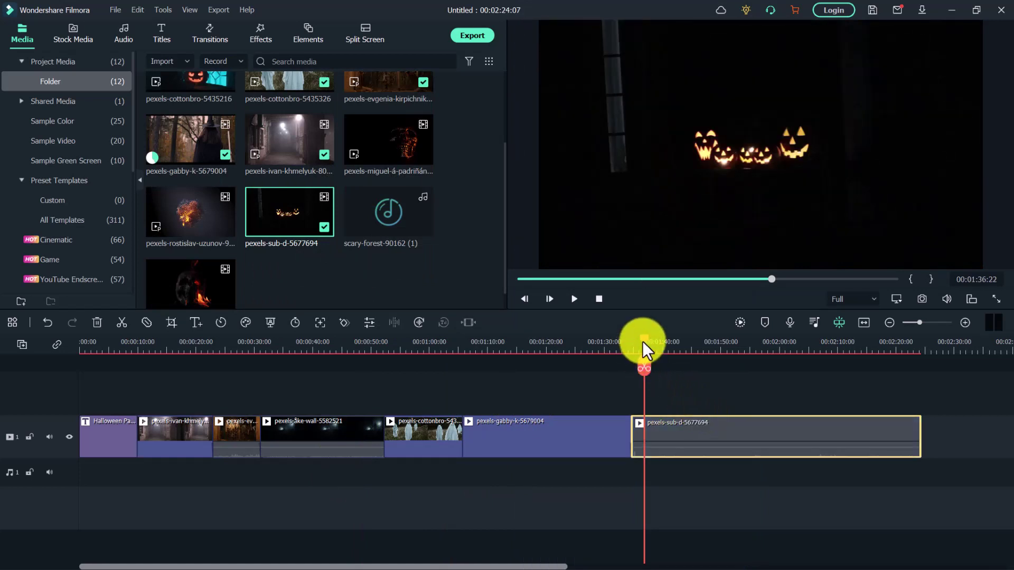
pyautogui.moveTo(643, 342); pyautogui.dragTo(629, 342)
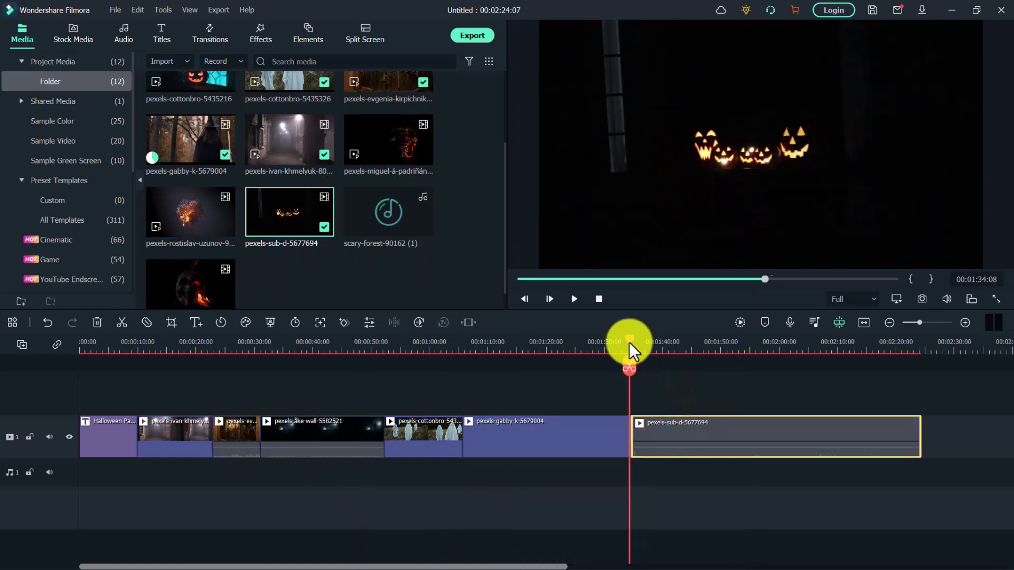
pyautogui.moveTo(628, 343); pyautogui.dragTo(632, 342)
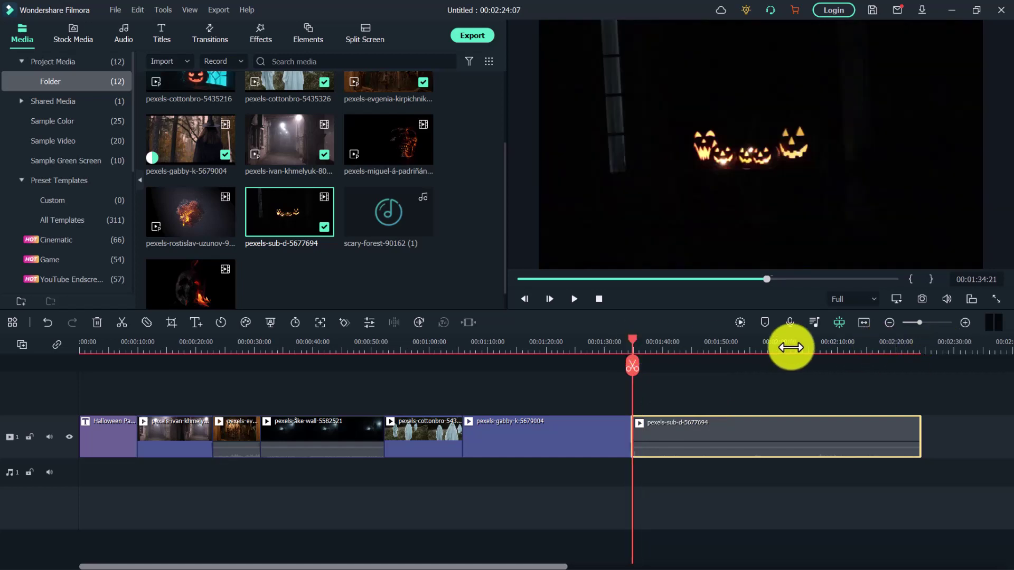
# Step: Preview the cut from the dark clip into the ghost clip on the timeline
pyautogui.click(422, 343)
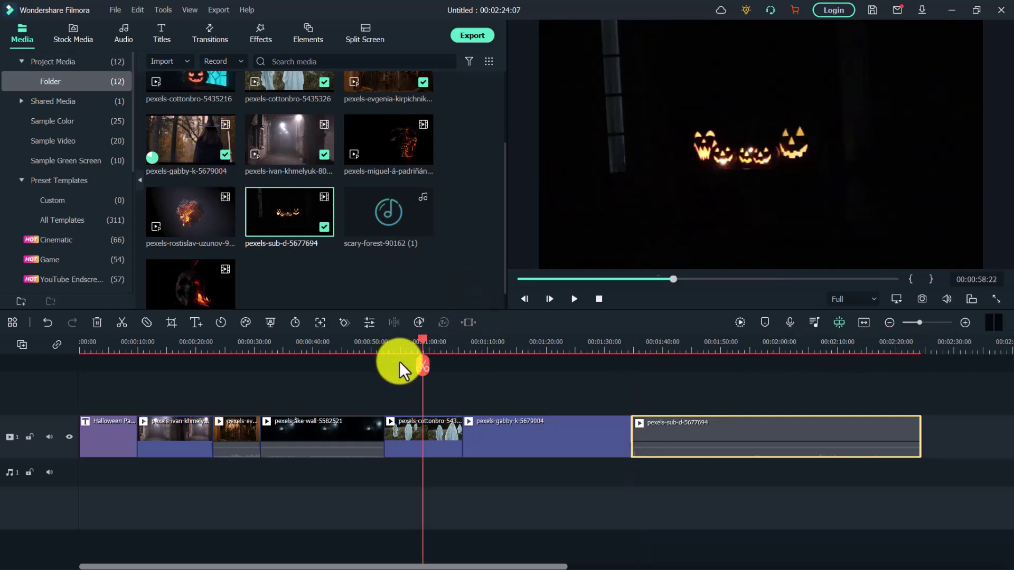
pyautogui.click(377, 345)
pyautogui.press('space')
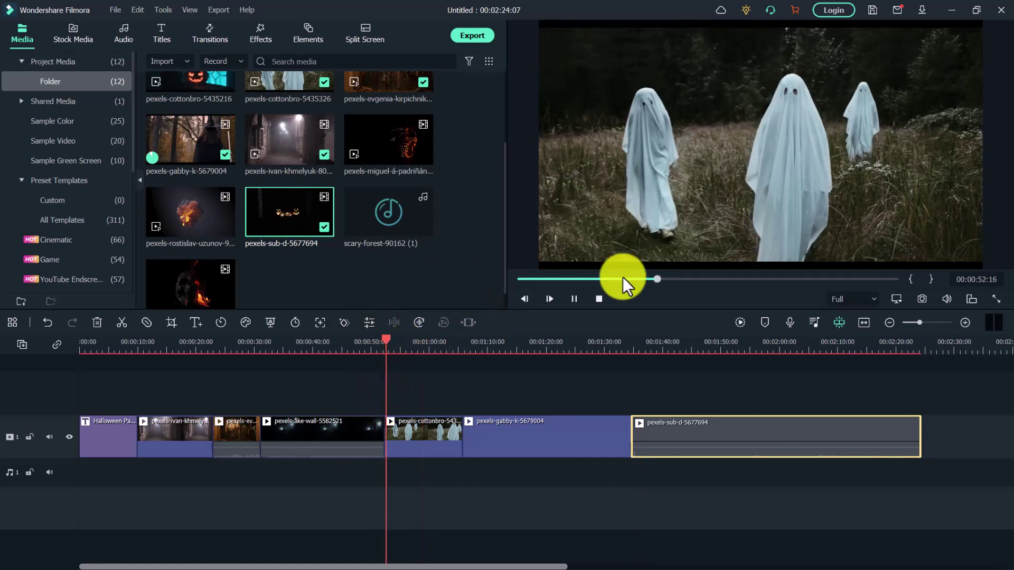
pyautogui.click(575, 296)
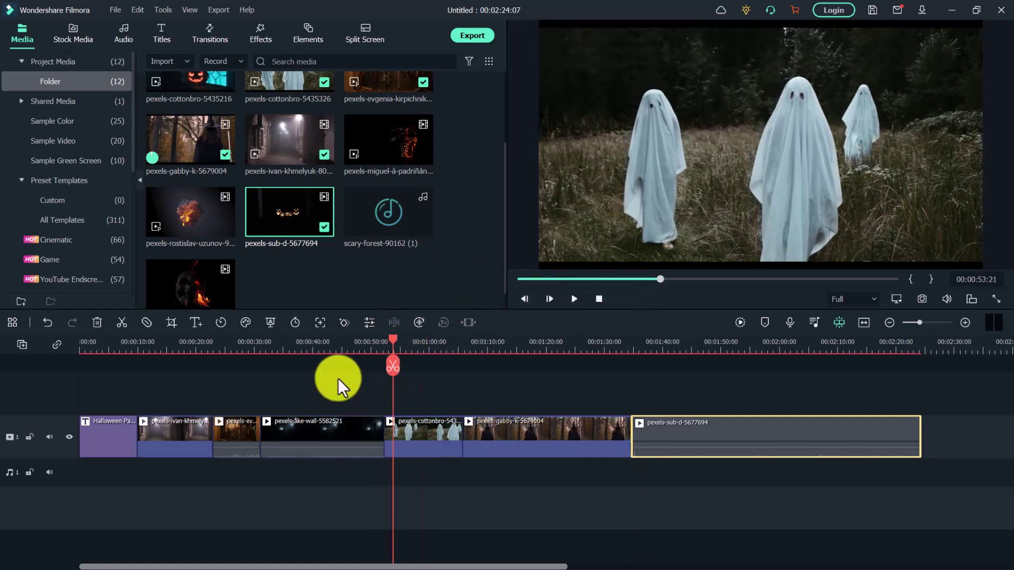
# Step: Browse the free Halloween transitions and place the Horror Film Filter Pack transition between the ghost clip and the cloaked forest figure clip
pyautogui.click(210, 39)
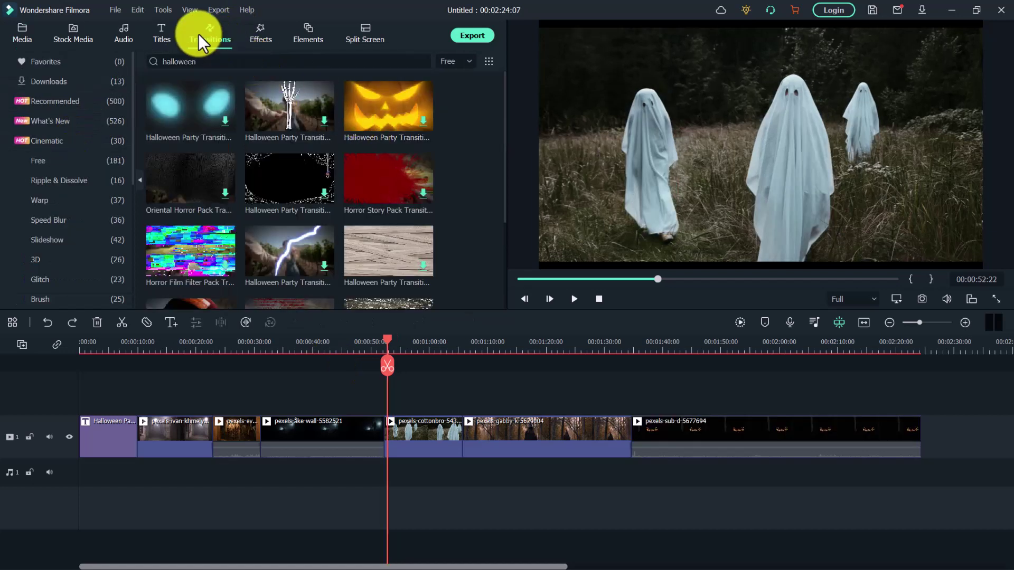
pyautogui.click(206, 61)
pyautogui.click(457, 60)
pyautogui.click(466, 96)
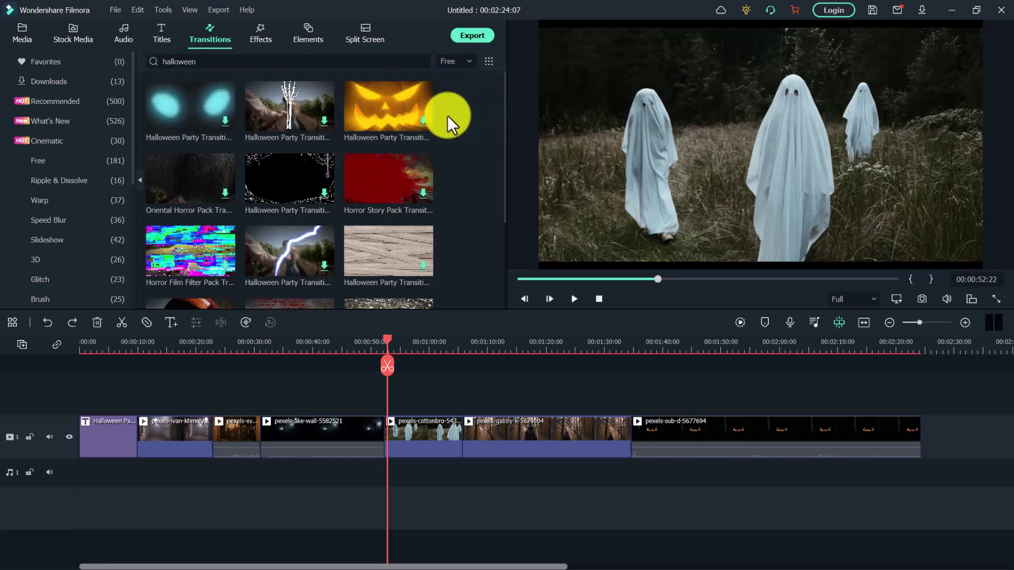
pyautogui.scroll(-2, 276, 203)
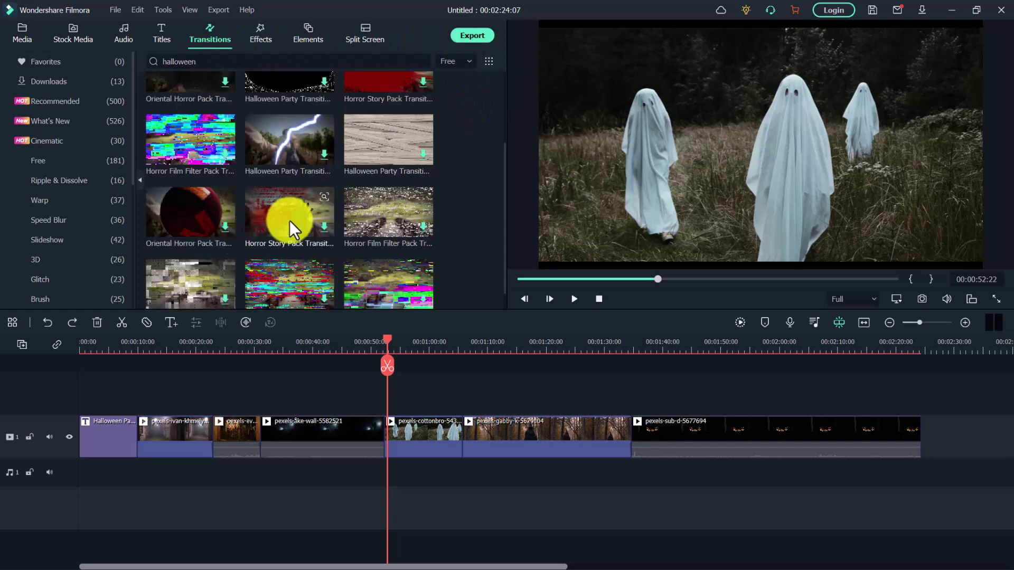
pyautogui.moveTo(381, 211); pyautogui.dragTo(454, 454)
pyautogui.moveTo(454, 454); pyautogui.dragTo(460, 454)
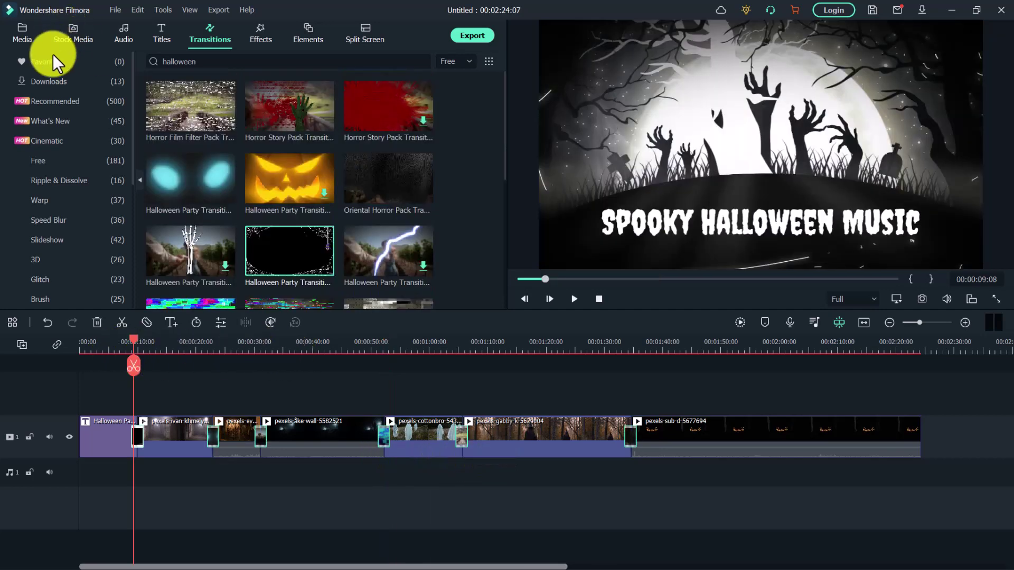
# Step: Search the effects library for "halloween" and restrict the results to free effects
pyautogui.click(264, 37)
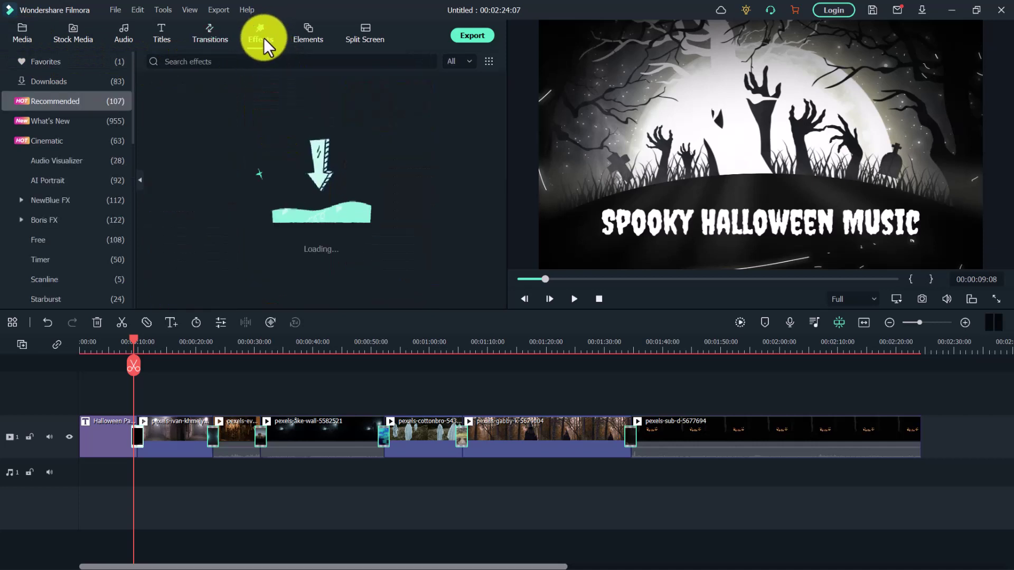
pyautogui.click(257, 62)
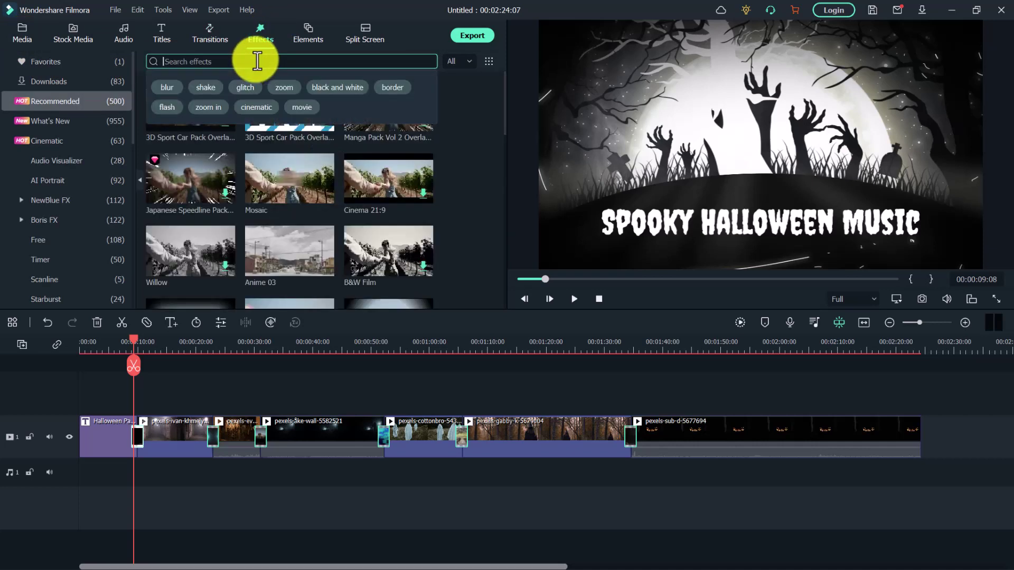
pyautogui.write('halloween')
pyautogui.press('Return')
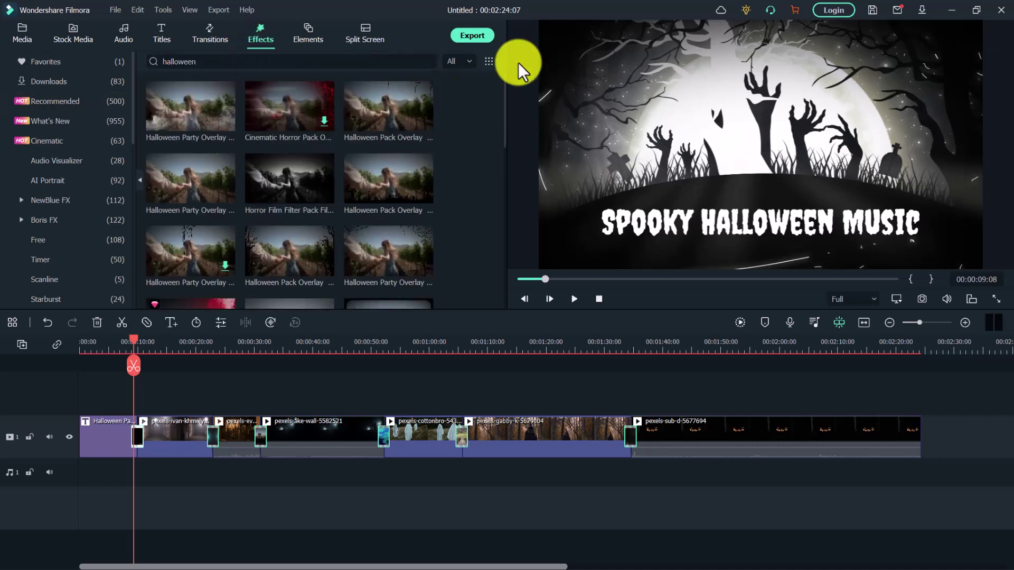
pyautogui.click(466, 60)
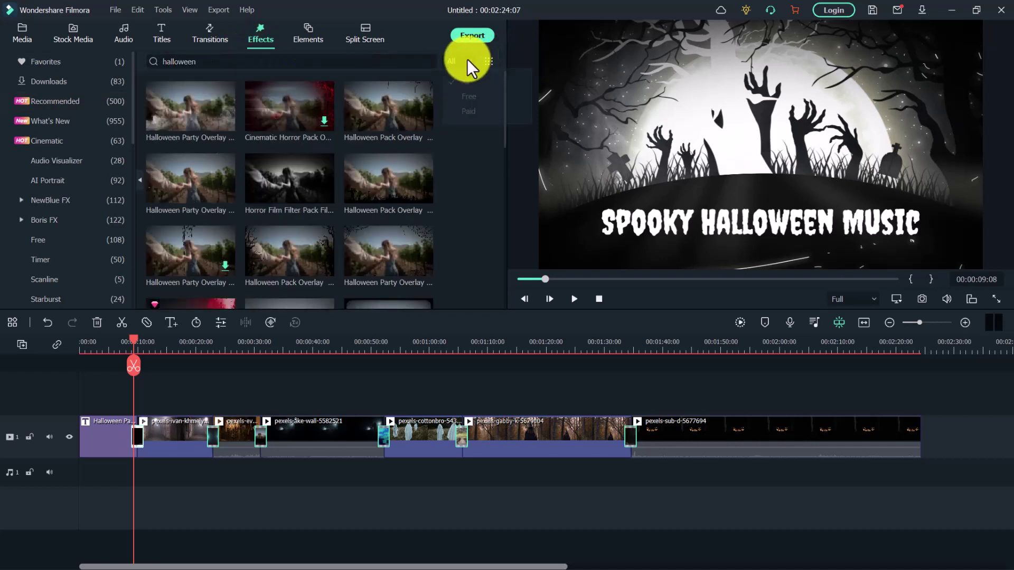
pyautogui.click(467, 92)
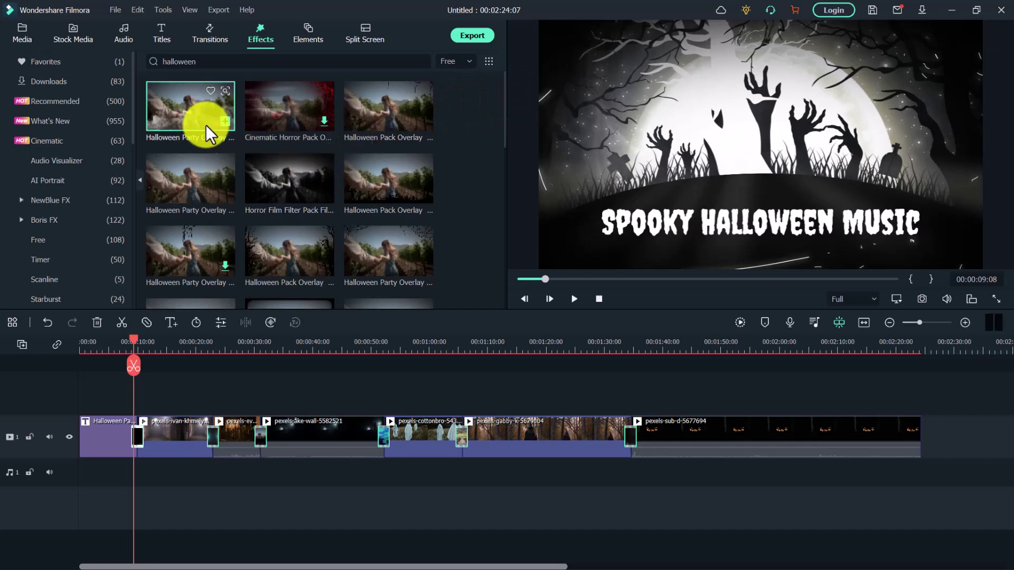
# Step: Try the fog-style Halloween Party Overlay effect above the foggy alley clip, and undo adding it
pyautogui.click(182, 114)
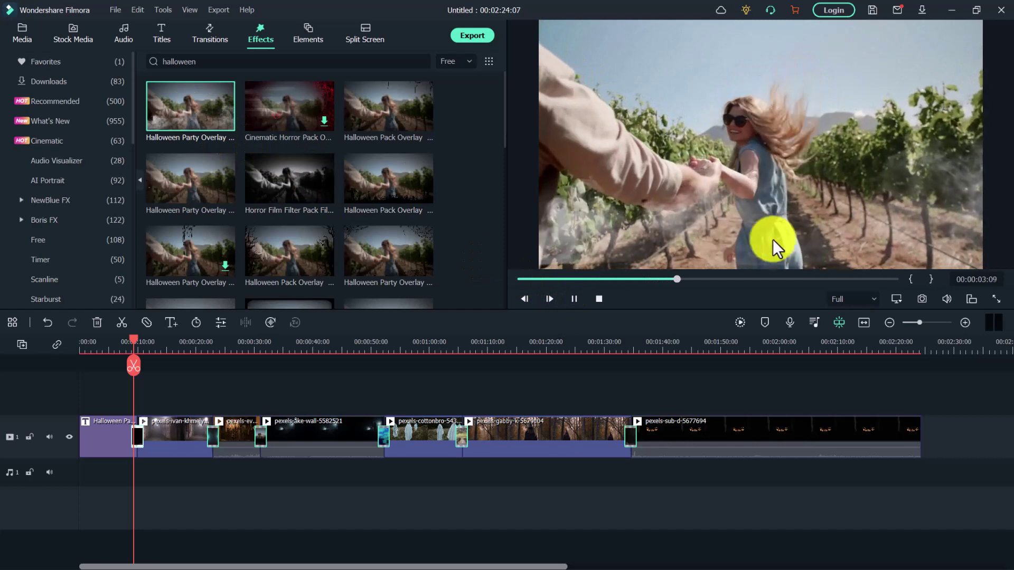
pyautogui.hotkey('alt', 'a')
pyautogui.click(138, 10)
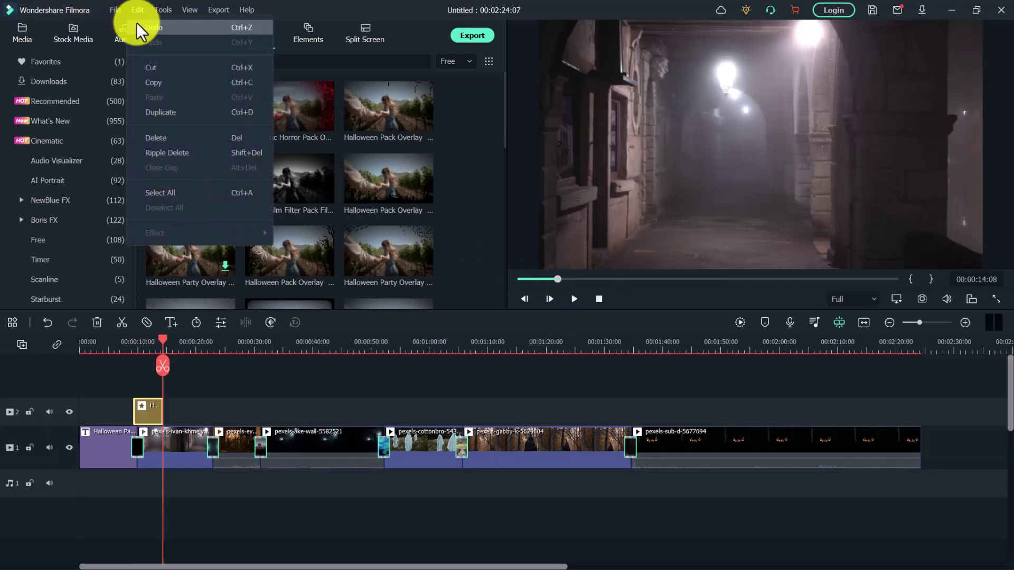
pyautogui.click(170, 55)
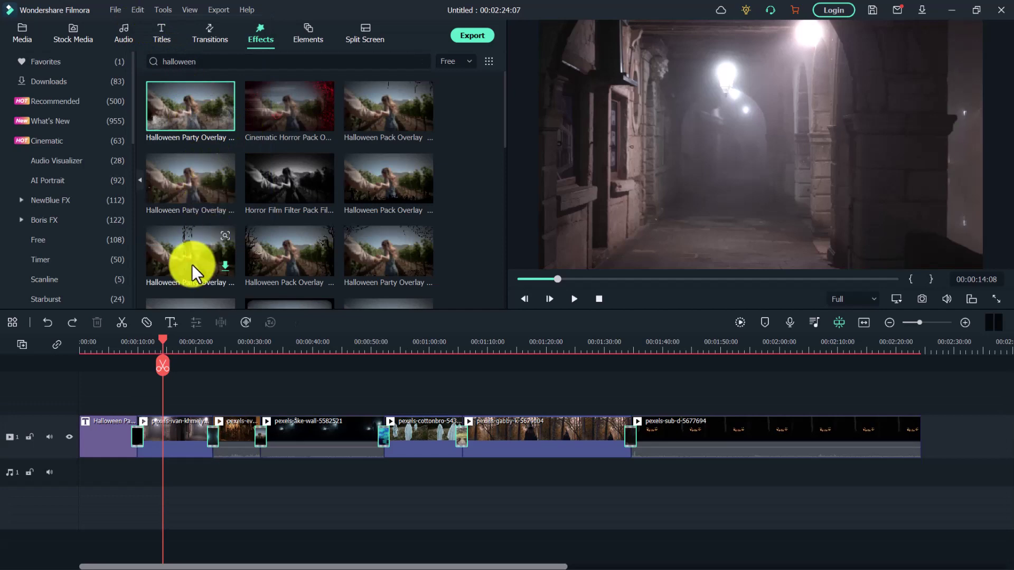
# Step: Preview the red Cinematic Horror Pack overlay, a Halloween Pack overlay and the black-and-white Horror Film Filter Pack effect
pyautogui.click(289, 96)
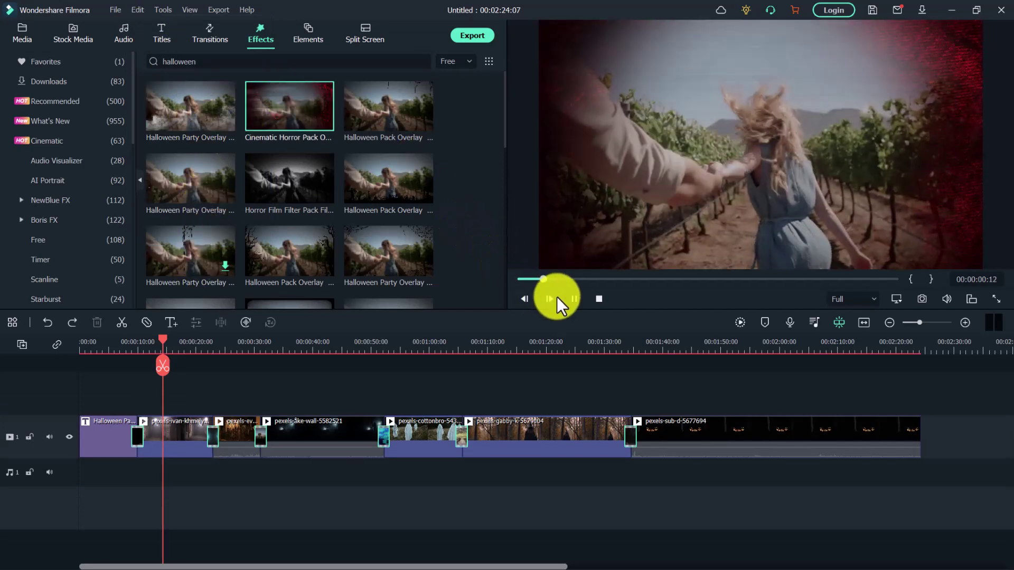
pyautogui.click(371, 125)
pyautogui.click(299, 181)
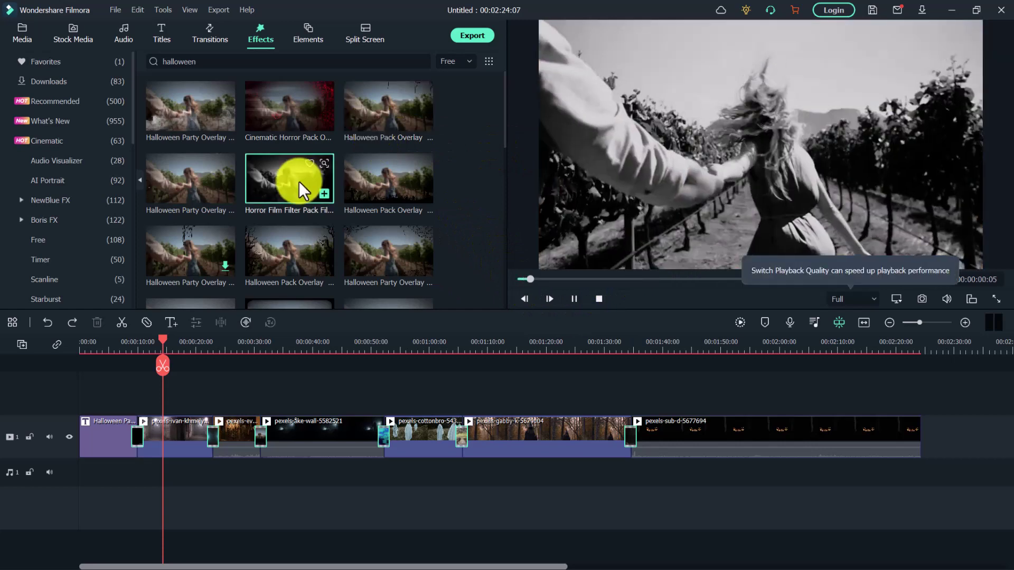
pyautogui.click(574, 299)
# Step: Preview the ghost clip, apply the black-and-white Horror Film Filter Pack effect to it, and look through the remaining free effects
pyautogui.click(436, 342)
pyautogui.click(418, 345)
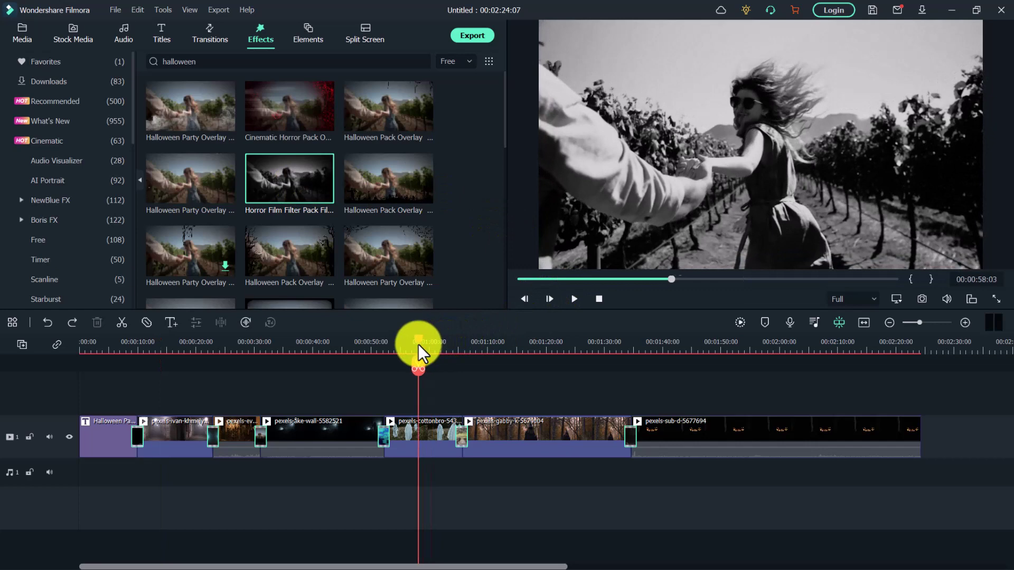
pyautogui.click(574, 299)
pyautogui.click(575, 300)
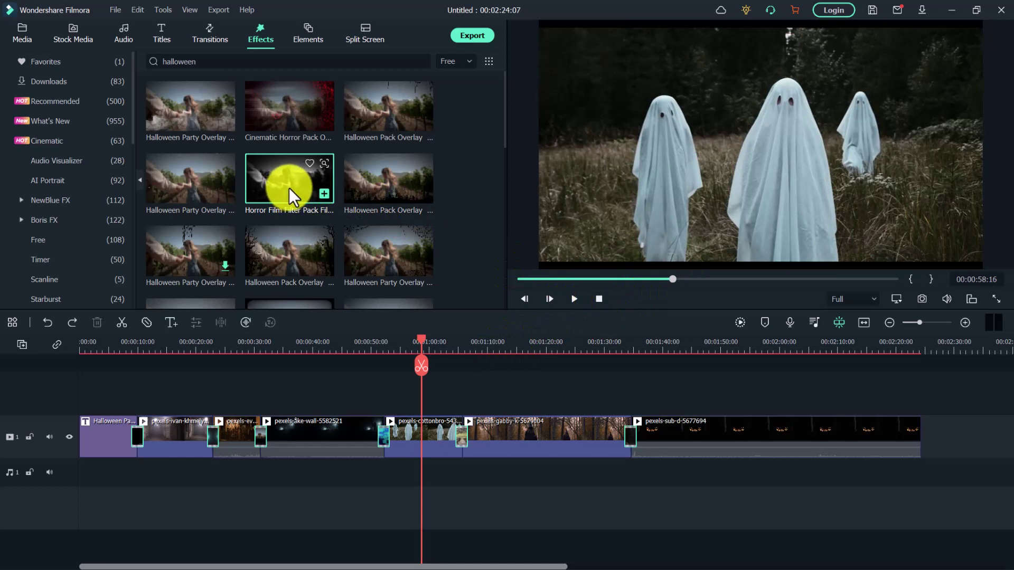
pyautogui.moveTo(279, 183); pyautogui.dragTo(407, 437)
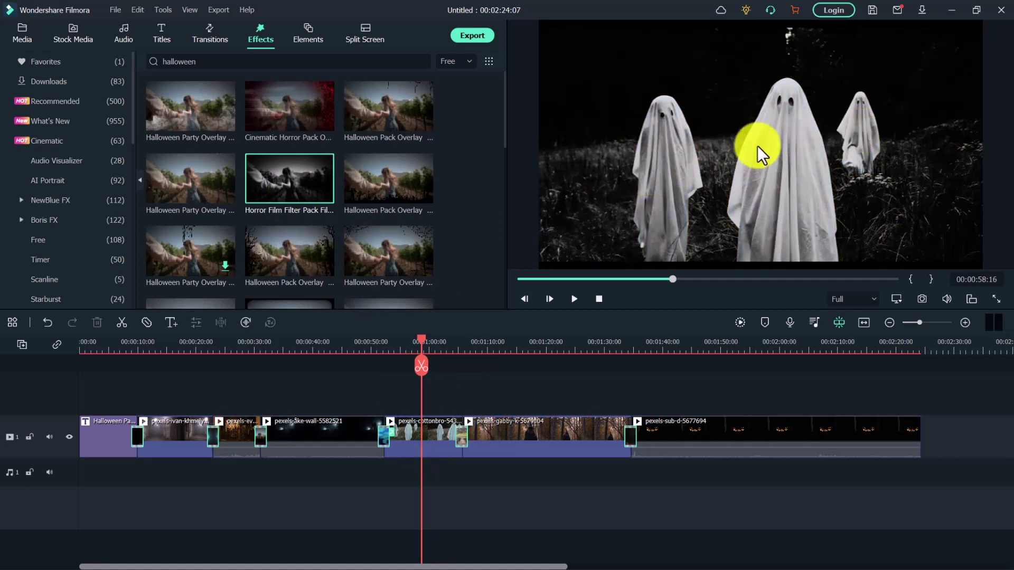
pyautogui.scroll(-5, 318, 237)
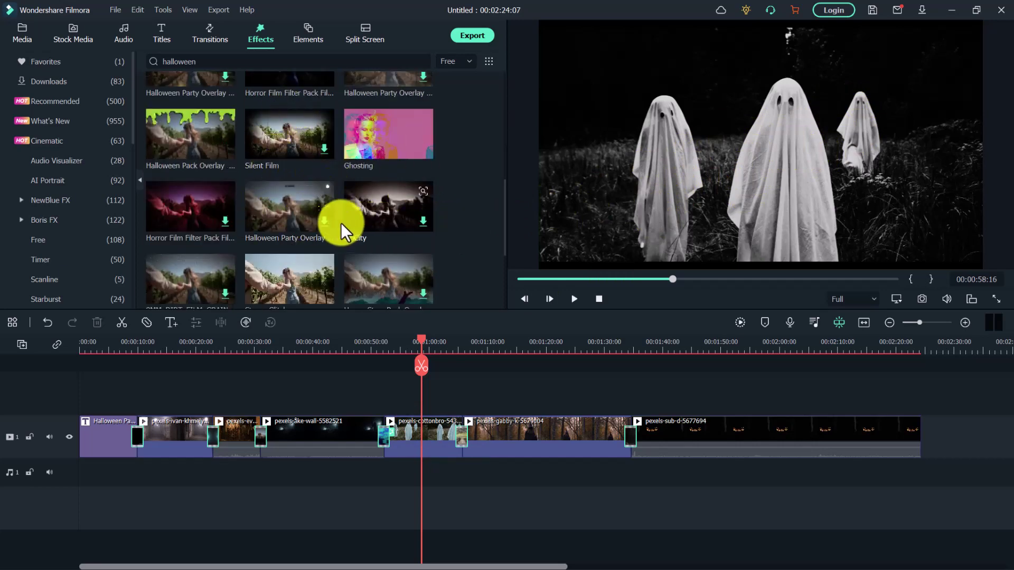
pyautogui.moveTo(300, 189)
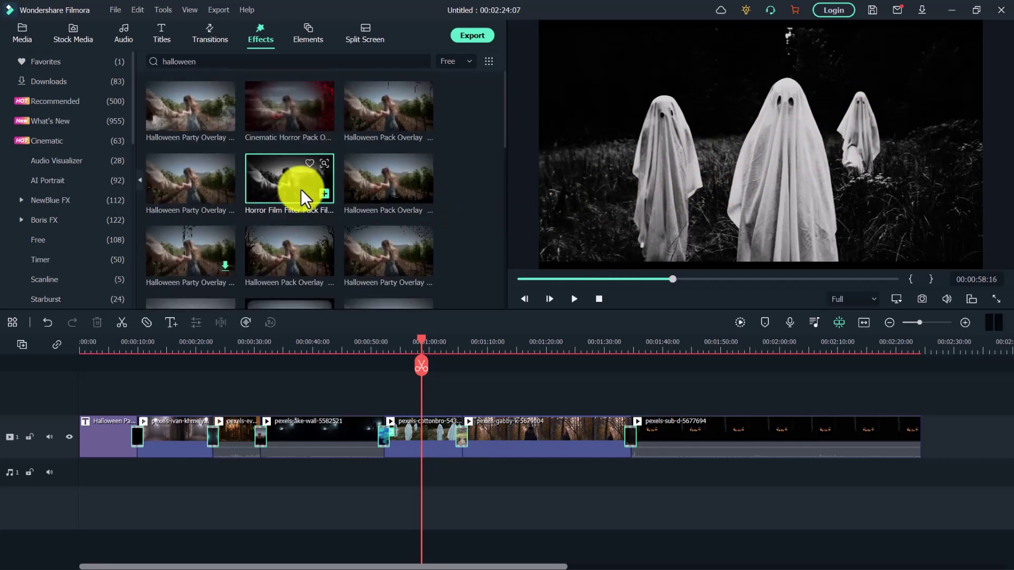
# Step: Search the elements library for "halloween" and look through the available elements
pyautogui.click(308, 40)
pyautogui.click(266, 64)
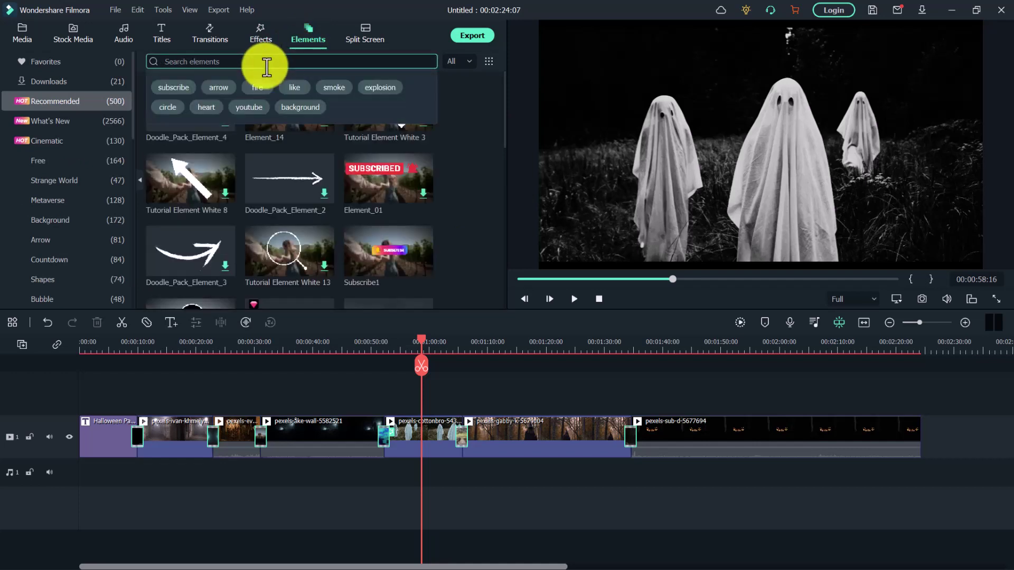
pyautogui.write('halloween')
pyautogui.press('Return')
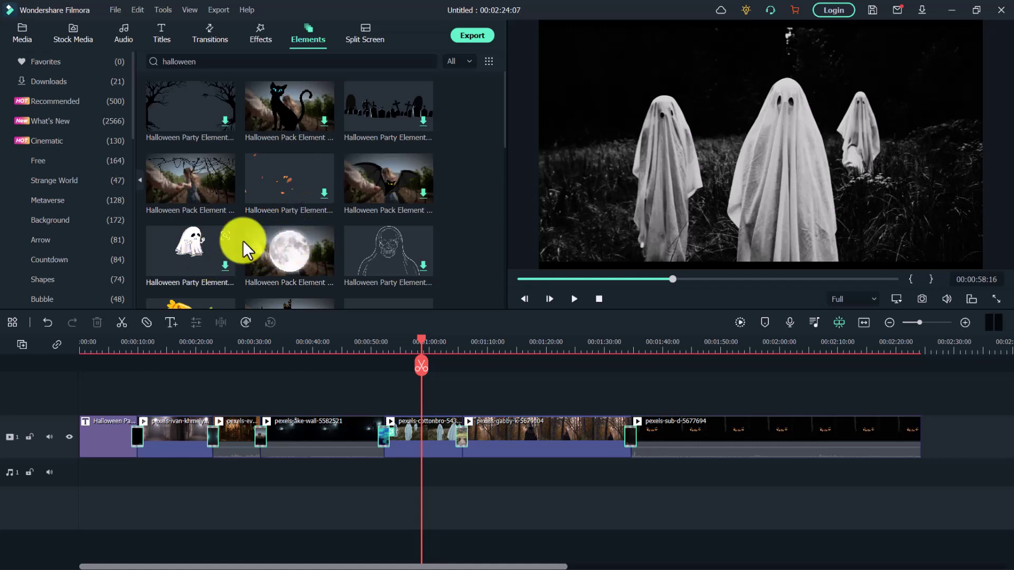
pyautogui.scroll(-4, 327, 191)
pyautogui.scroll(-4, 304, 211)
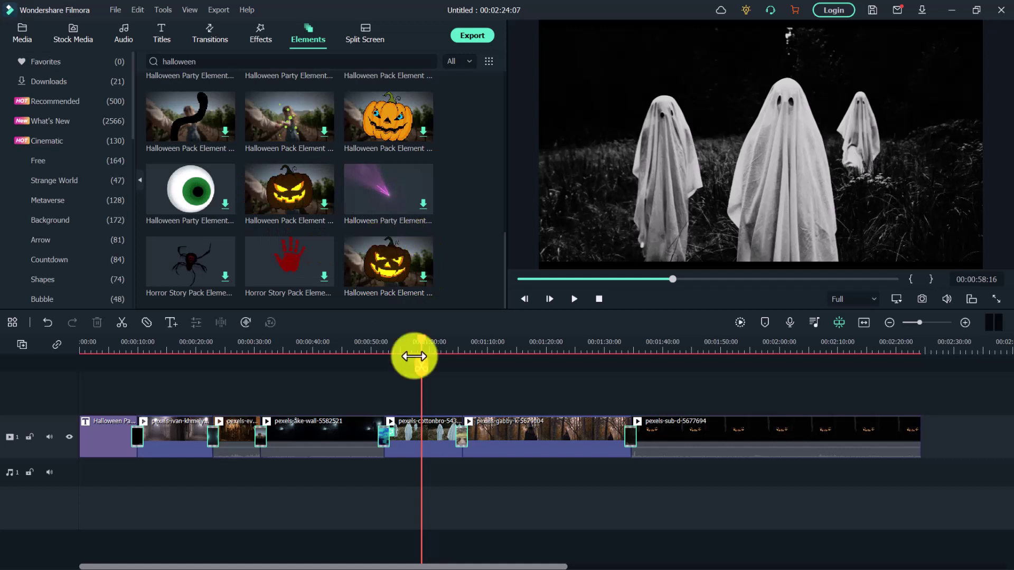
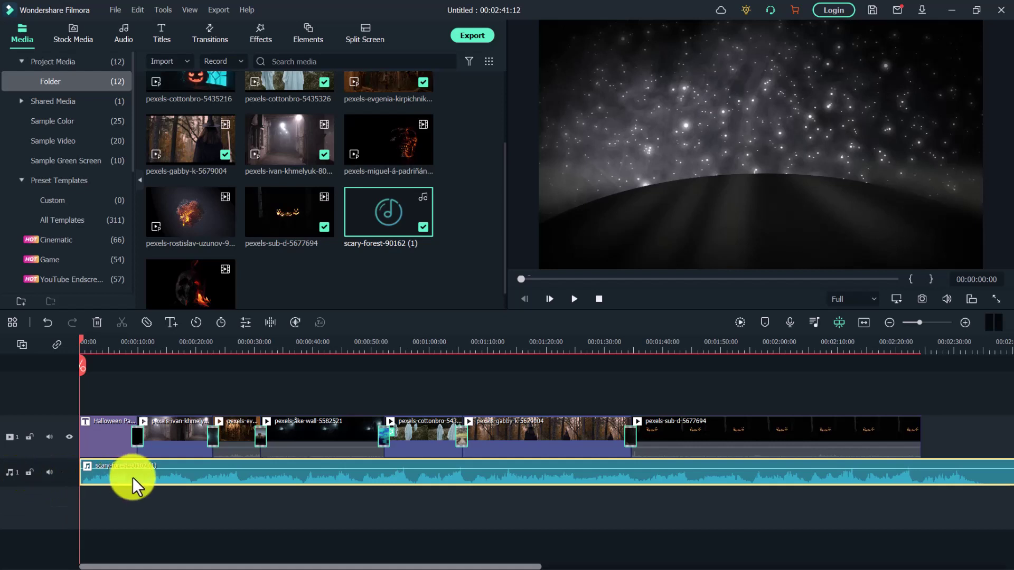
# Step: Split the scary-forest audio at 00:02:26:13, just past the end of the video clips, and delete the leftover part
pyautogui.click(905, 341)
pyautogui.moveTo(904, 339); pyautogui.dragTo(937, 343)
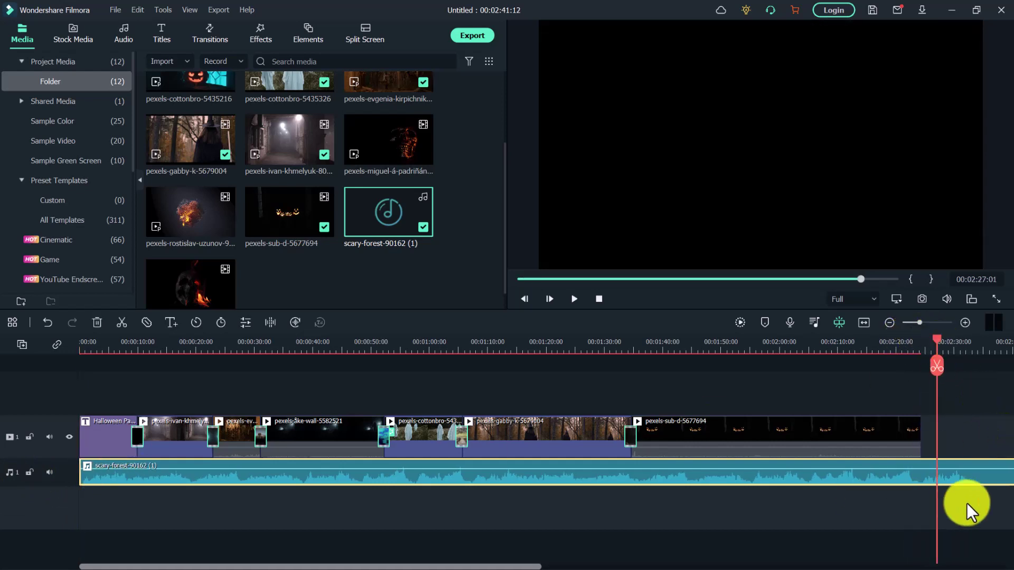
pyautogui.moveTo(942, 340); pyautogui.dragTo(933, 360)
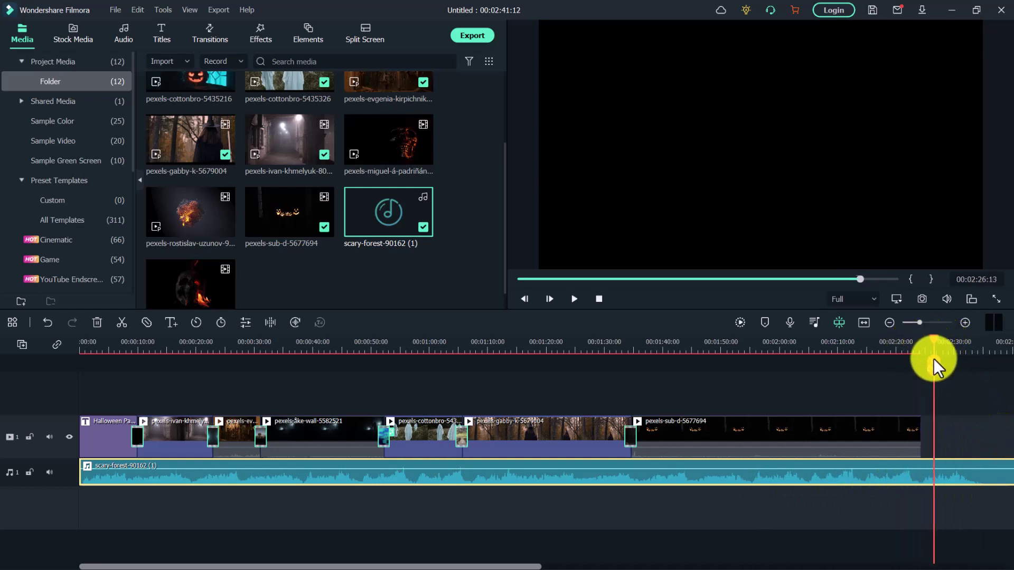
pyautogui.click(934, 364)
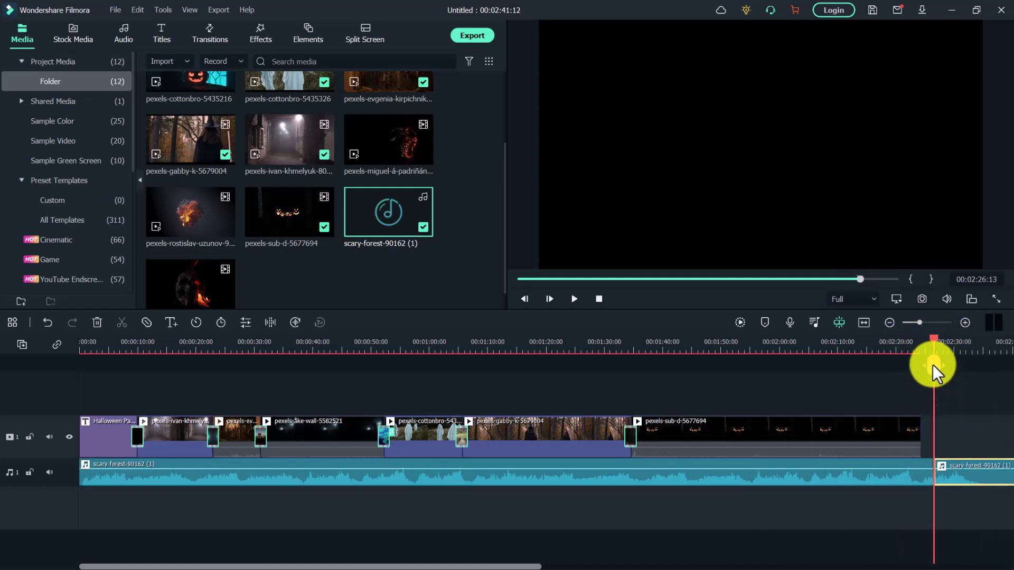
pyautogui.moveTo(934, 370); pyautogui.dragTo(956, 380)
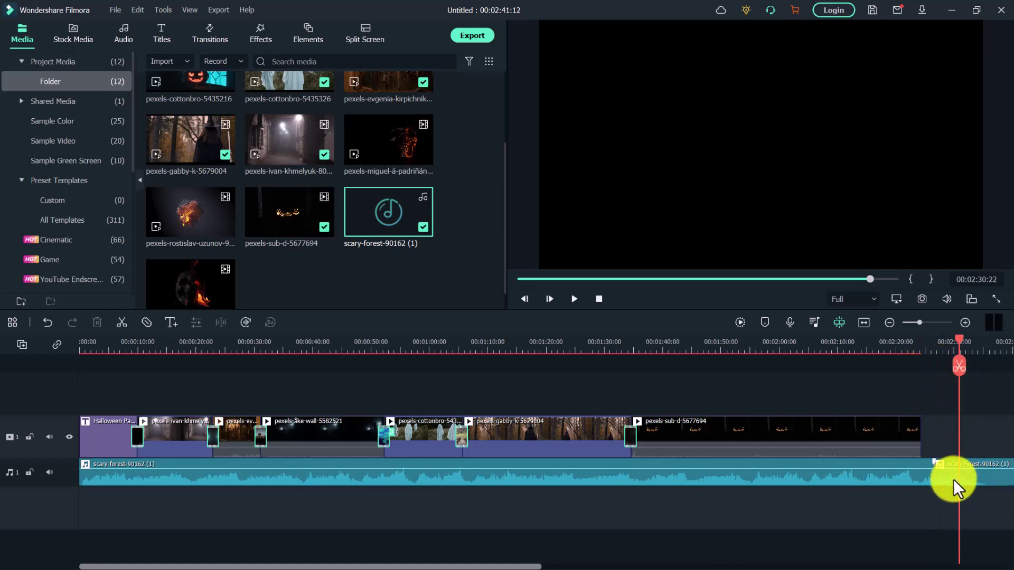
pyautogui.moveTo(959, 482)
pyautogui.mouseDown()
pyautogui.moveTo(966, 476)
pyautogui.moveTo(968, 489)
pyautogui.moveTo(959, 478)
pyautogui.moveTo(977, 469)
pyautogui.moveTo(965, 474)
pyautogui.mouseUp()
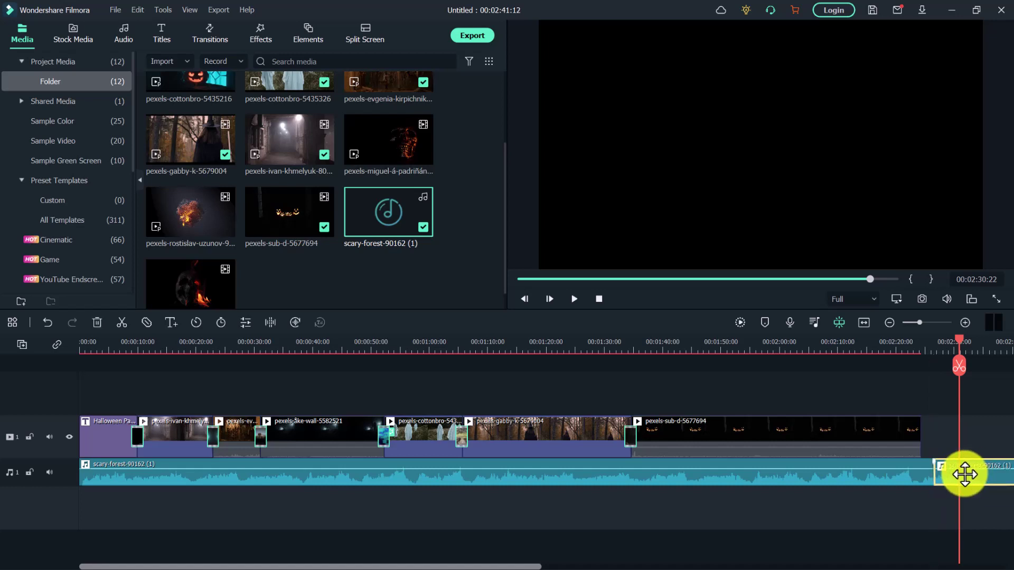
pyautogui.press('Delete')
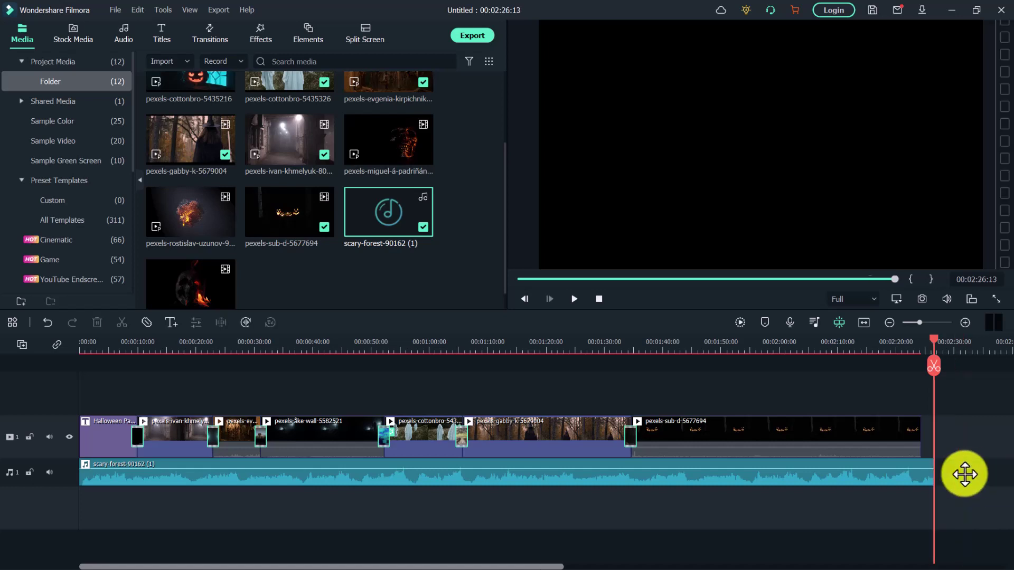
# Step: Trim the end of the scary-forest audio to 00:02:24:07, level with the last video clip, and give it a fade-out of about 10 seconds
pyautogui.click(918, 480)
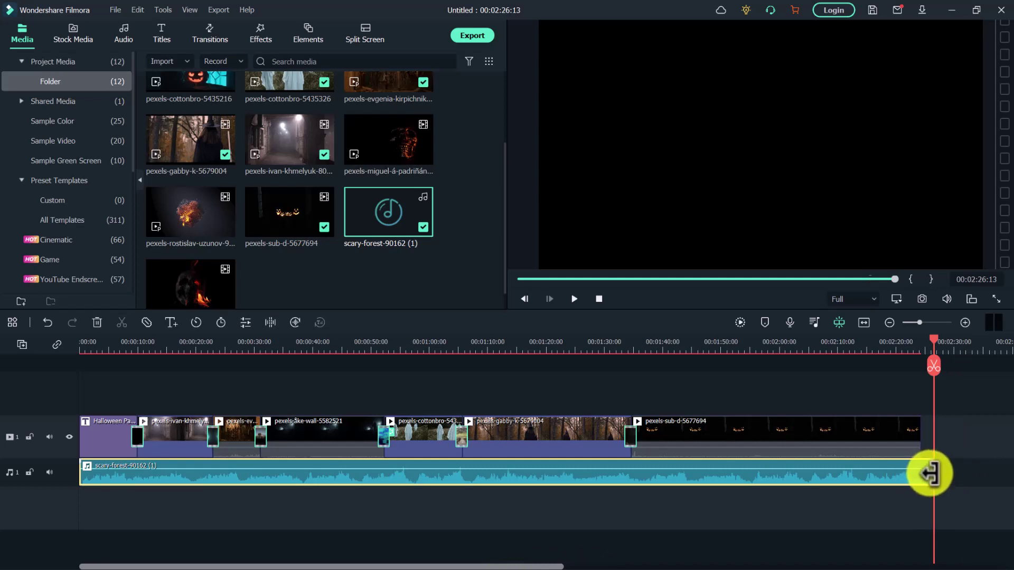
pyautogui.moveTo(931, 474); pyautogui.dragTo(920, 481)
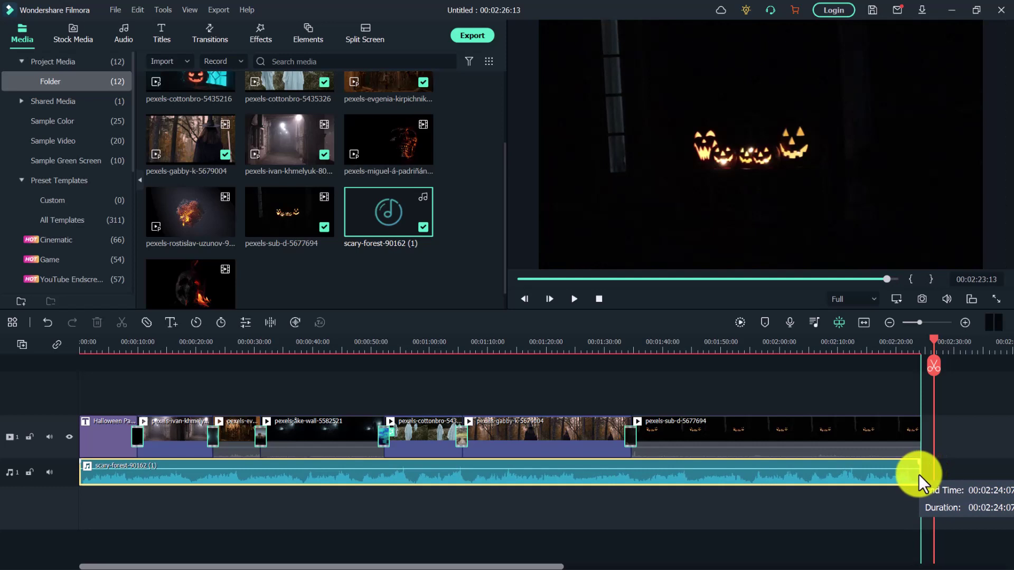
pyautogui.moveTo(919, 476); pyautogui.dragTo(919, 477)
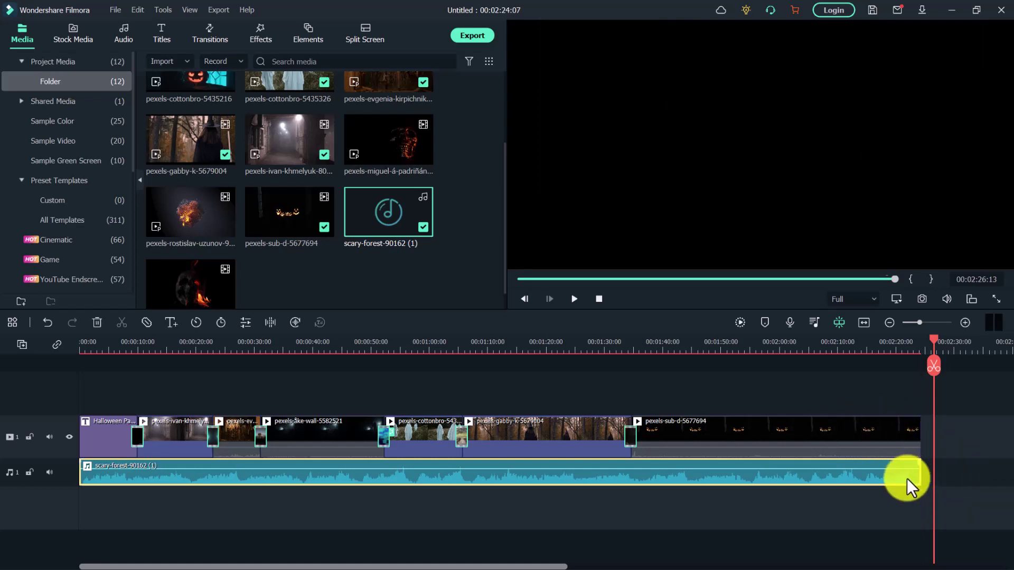
pyautogui.moveTo(907, 485); pyautogui.dragTo(918, 471)
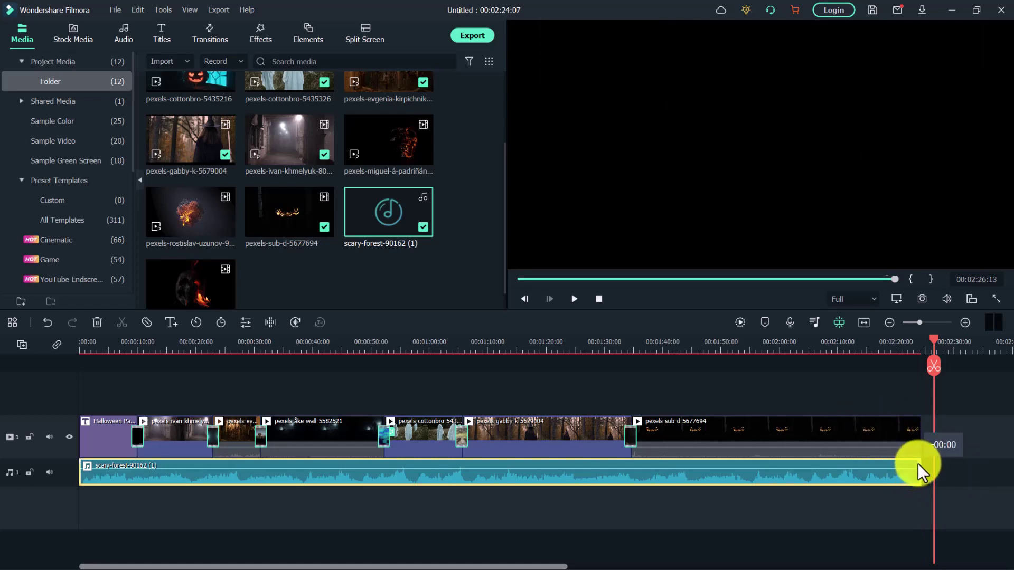
pyautogui.moveTo(919, 470); pyautogui.dragTo(864, 468)
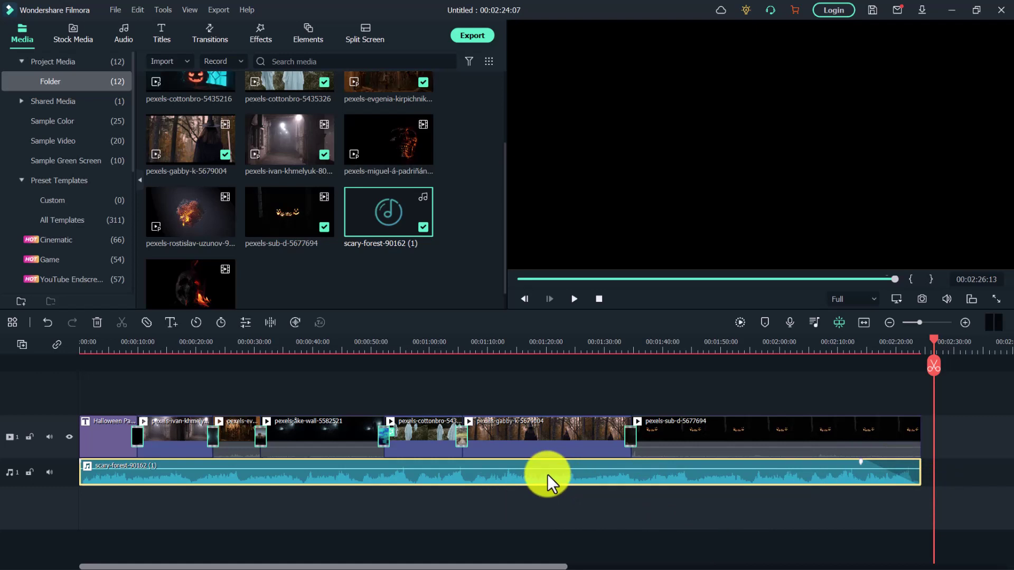
# Step: Lower the scary-forest audio volume to about -14 dB, apply the audio settings, and play the video from the start
pyautogui.doubleClick(547, 481)
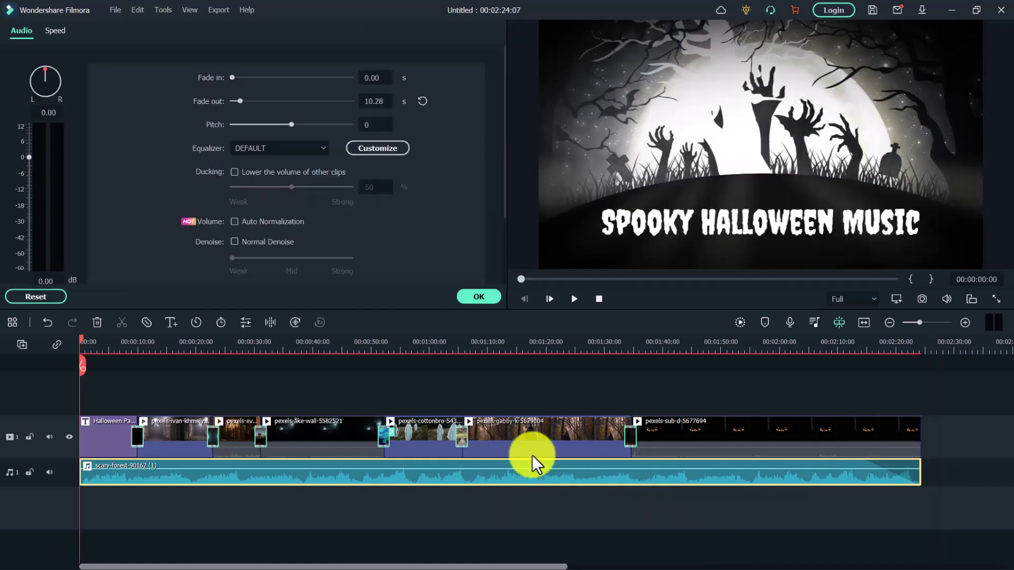
pyautogui.moveTo(29, 154); pyautogui.dragTo(28, 195)
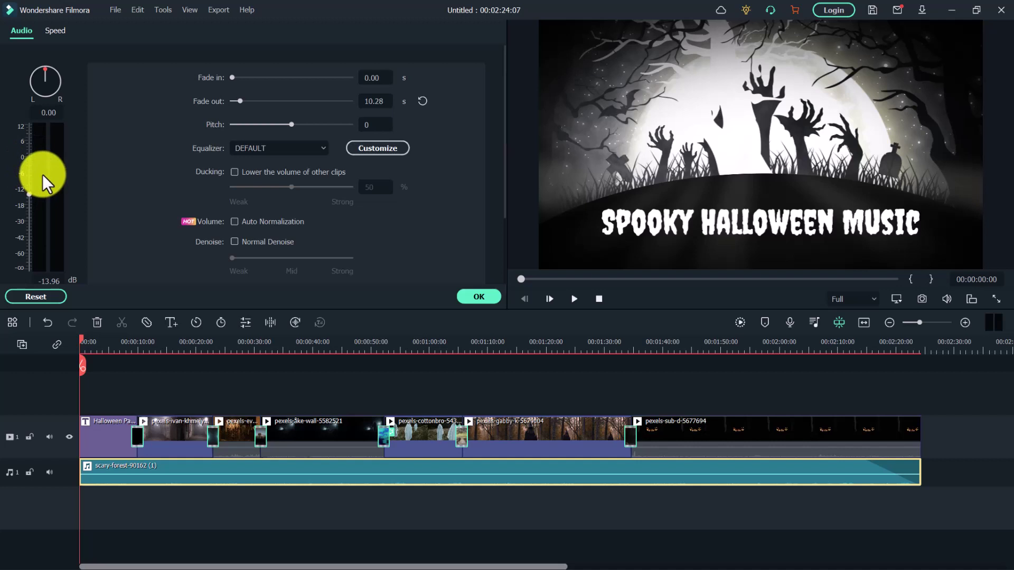
pyautogui.click(495, 296)
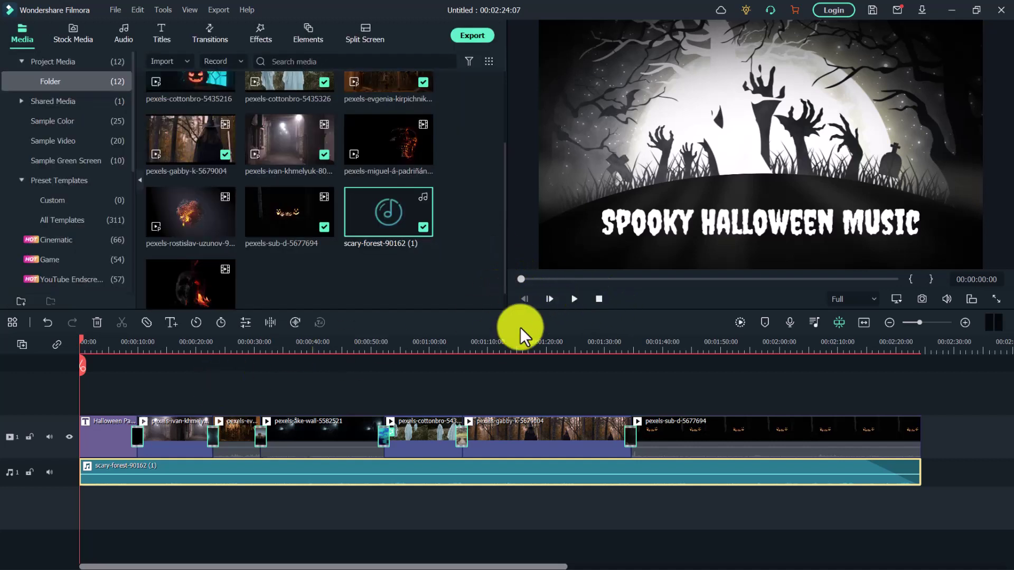
pyautogui.click(574, 299)
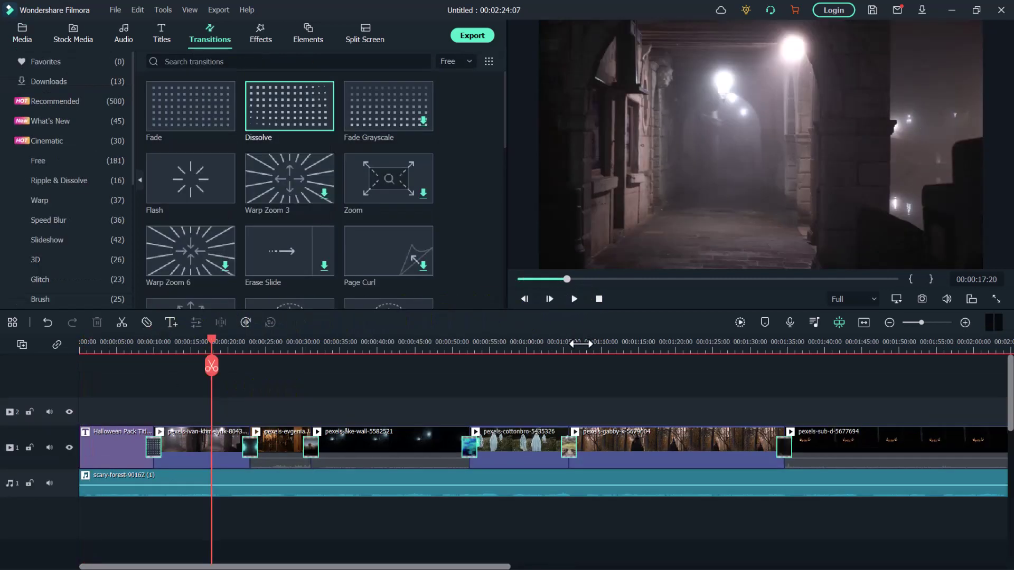
# Step: Export the finished video as an MP4 file named Halloween-Spooky-Music-Playlist with the DEFAULT preset
pyautogui.moveTo(508, 347); pyautogui.dragTo(491, 351)
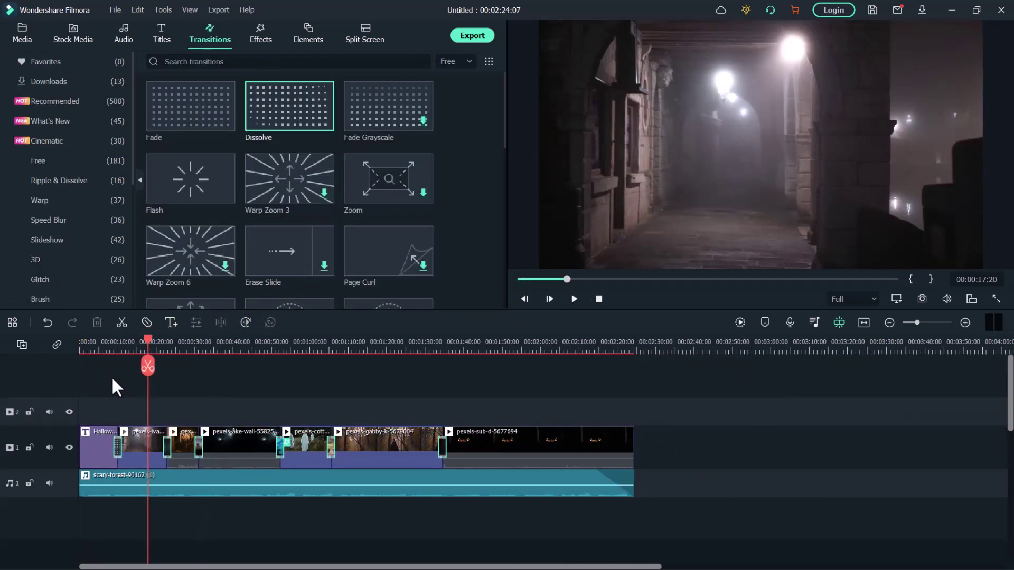
pyautogui.click(471, 38)
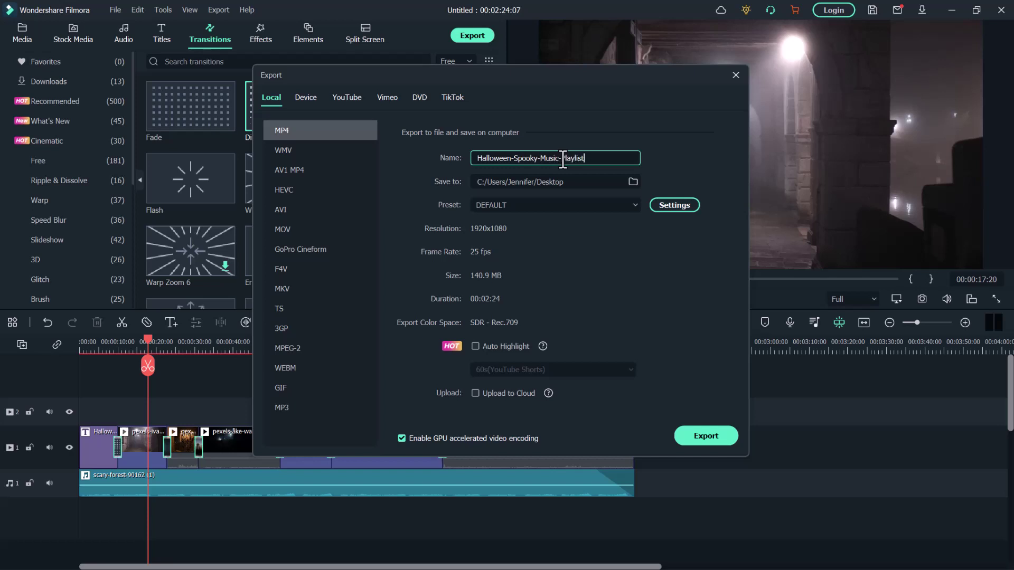
pyautogui.click(706, 436)
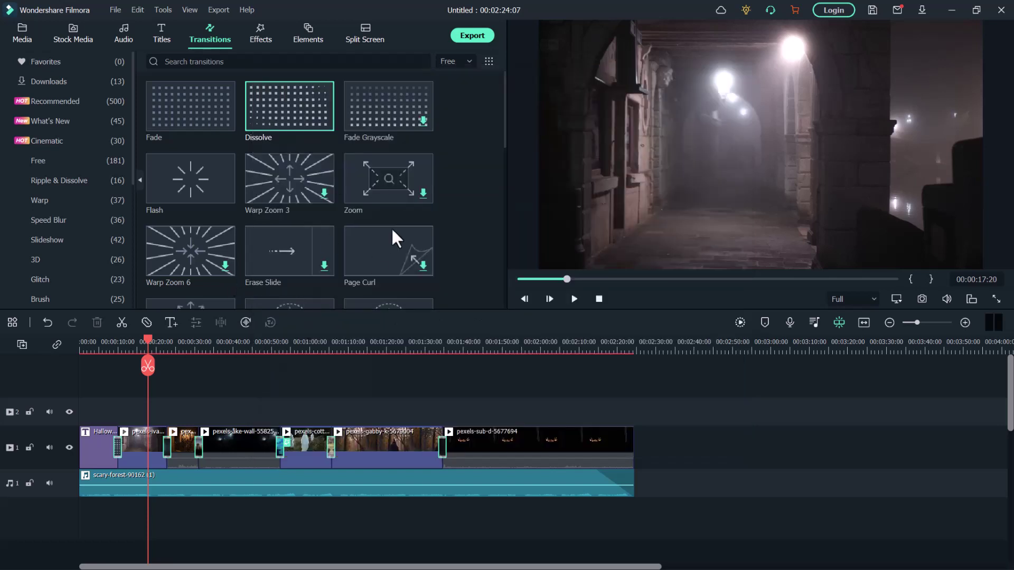